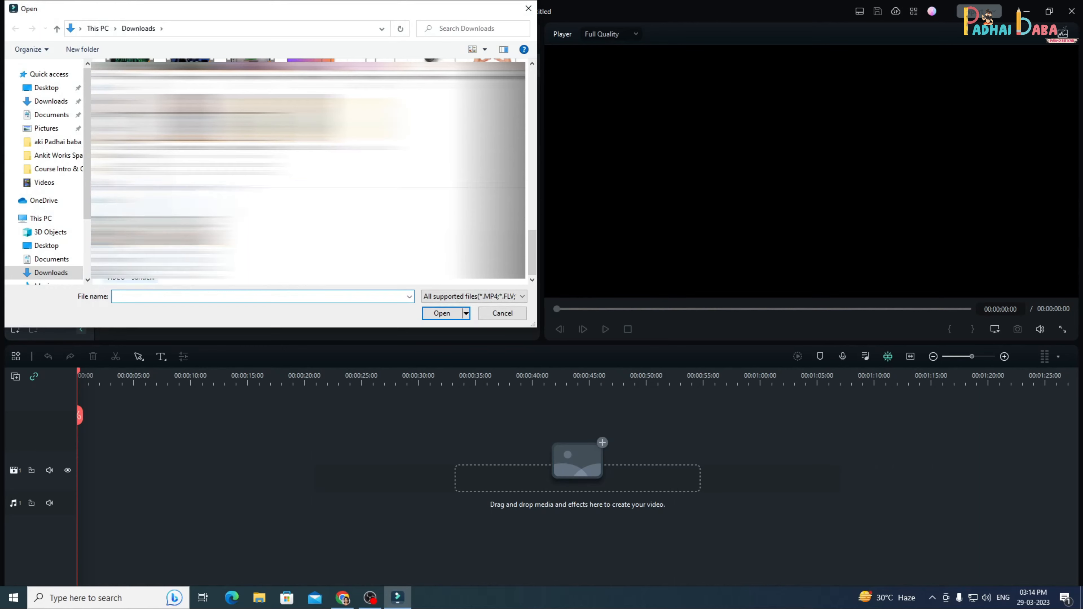
Import the laughing emoji image, the heart-eyes emoji image and the man walk cycle video from Downloads.
left_click(313, 192)
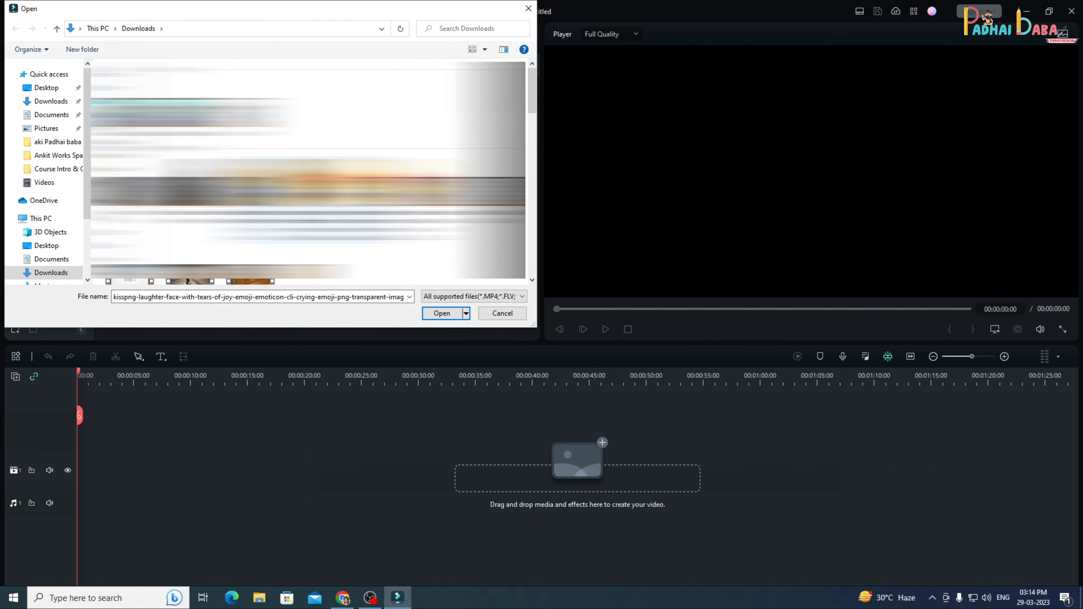
left_click(191, 264, "ctrl")
left_click(372, 145, "ctrl")
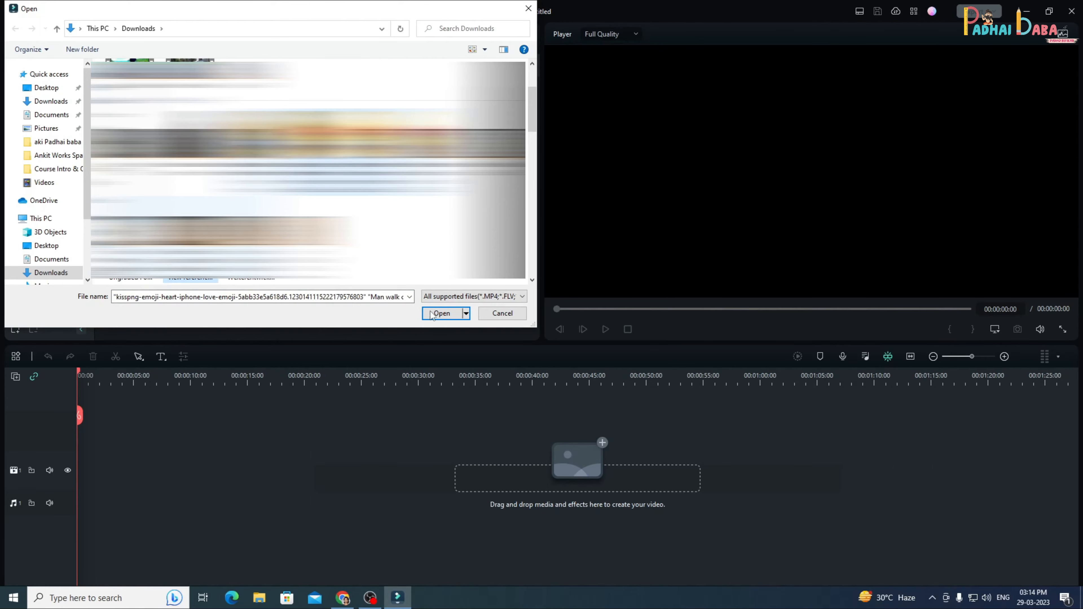
left_click(442, 313)
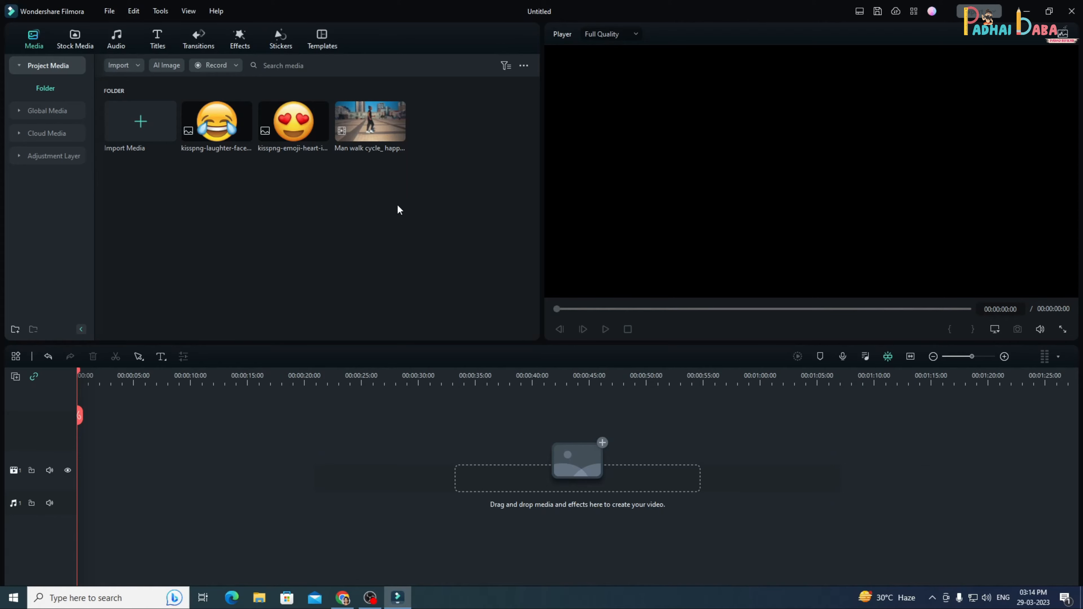
Place the walking video, heart-eyes emoji and laughing emoji in sequence on the video track, matching project settings to 1280 x 720 29.97fps.
left_click_drag(370, 124, 182, 450)
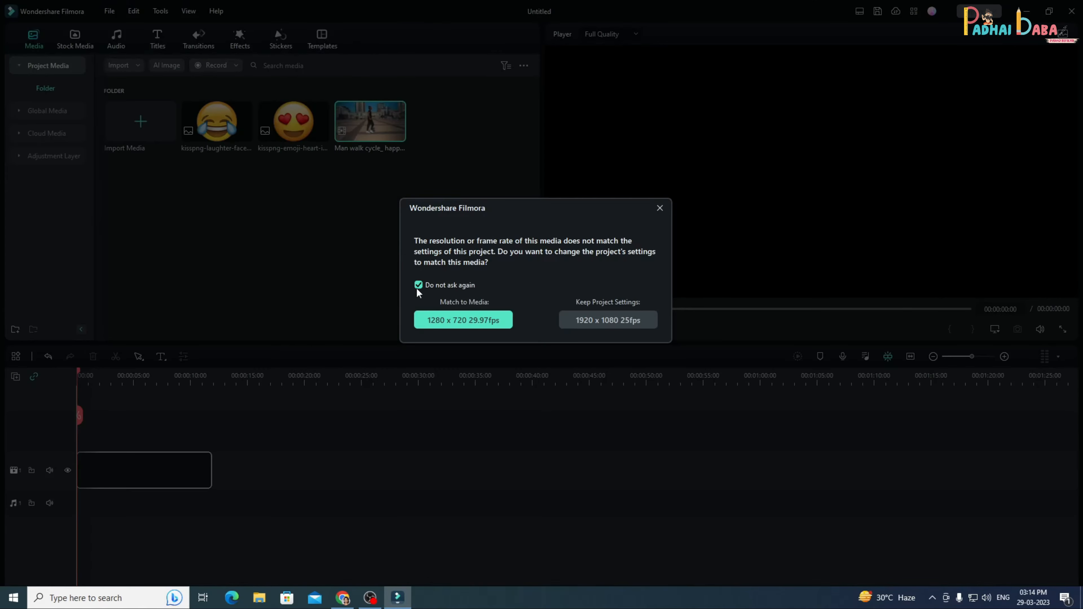
left_click(463, 320)
left_click_drag(292, 127, 239, 463)
left_click_drag(216, 121, 294, 487)
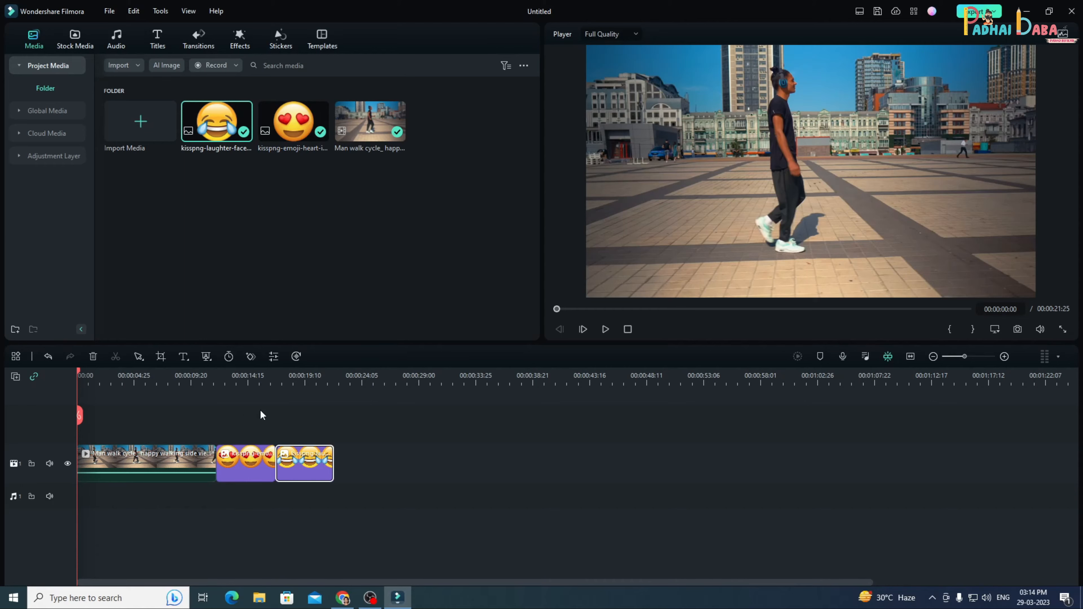
left_click(359, 443)
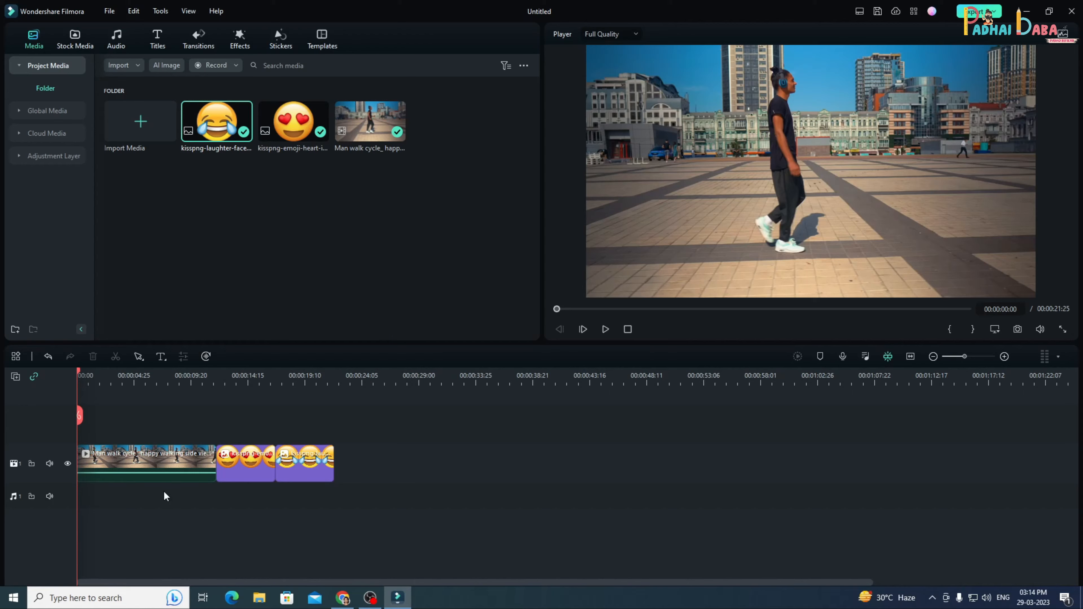
Open the walking clip's transform settings and preview the clip up to about 00:00:04:19 before returning to its start.
left_click(156, 462)
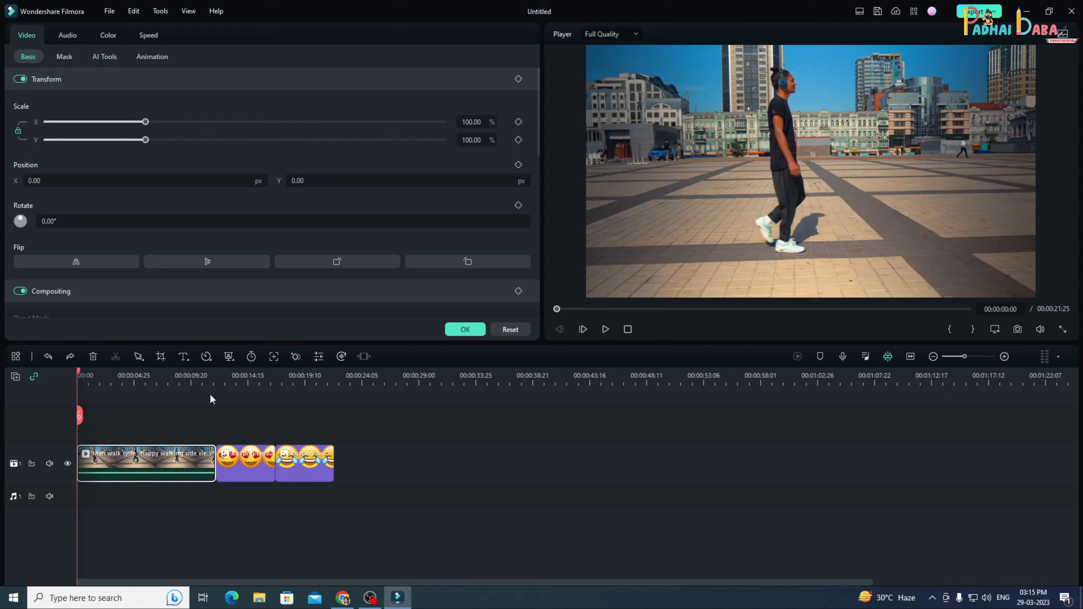
left_click_drag(79, 372, 132, 384)
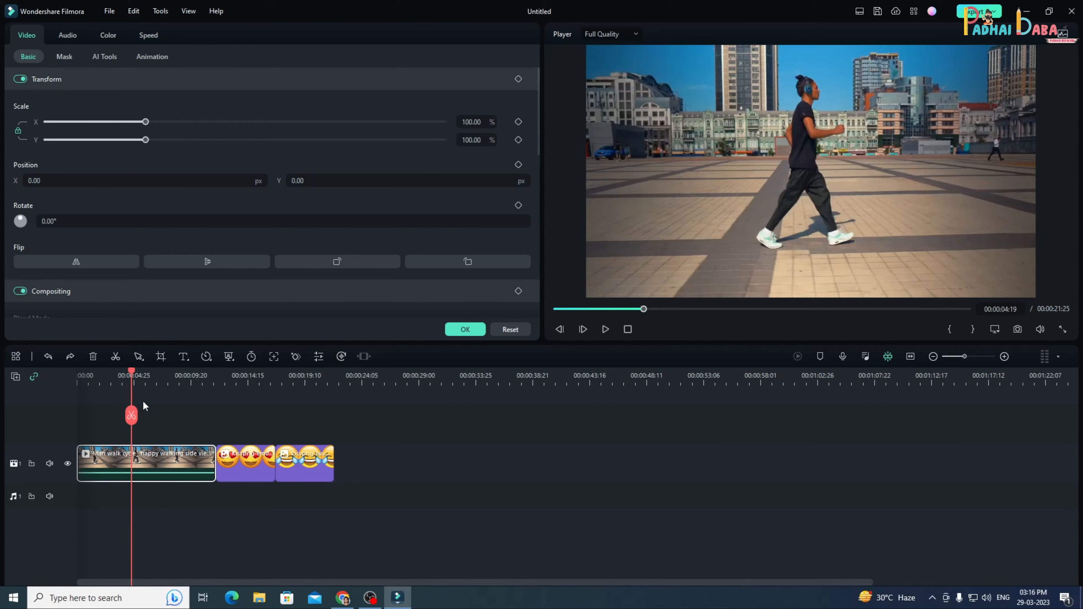
left_click_drag(130, 375, 77, 426)
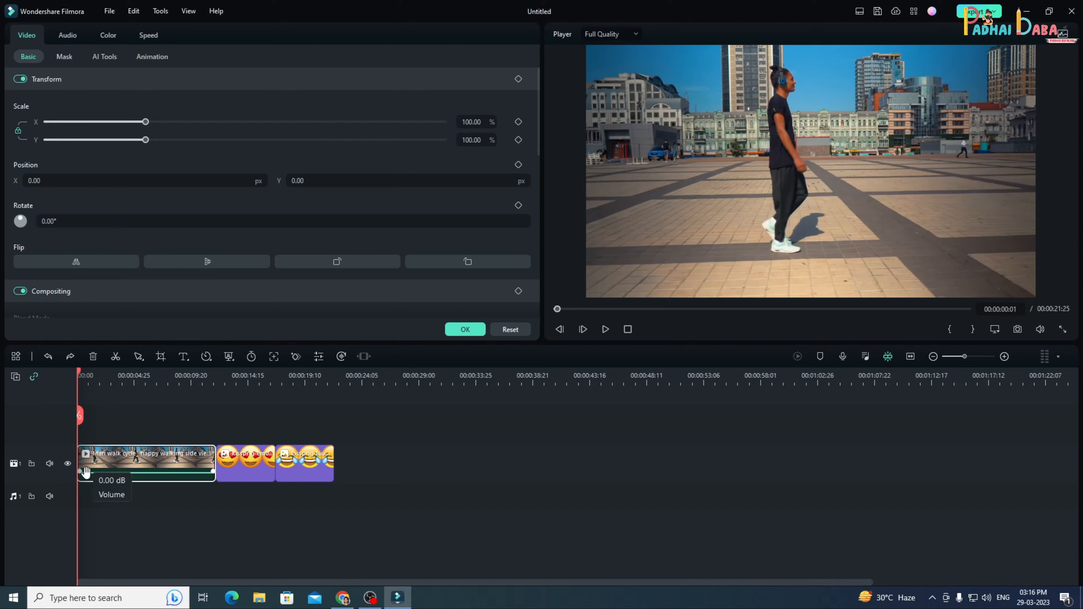
Try adding four keyframes along the walking clip, including ones at 00:00:00:27, 00:00:03:09 and 00:00:09:20.
left_click(87, 461)
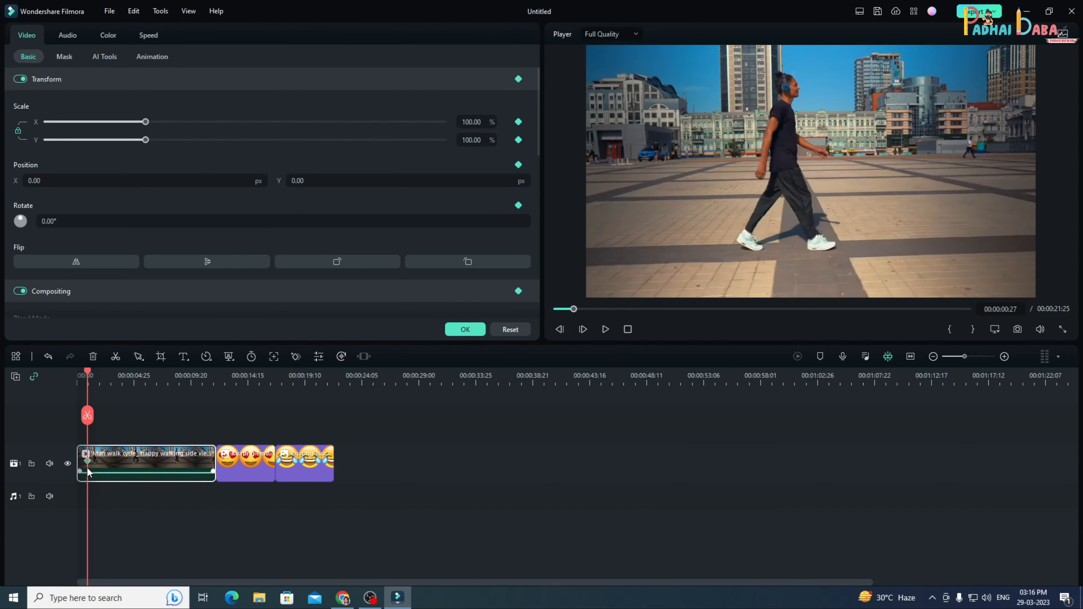
left_click(116, 460)
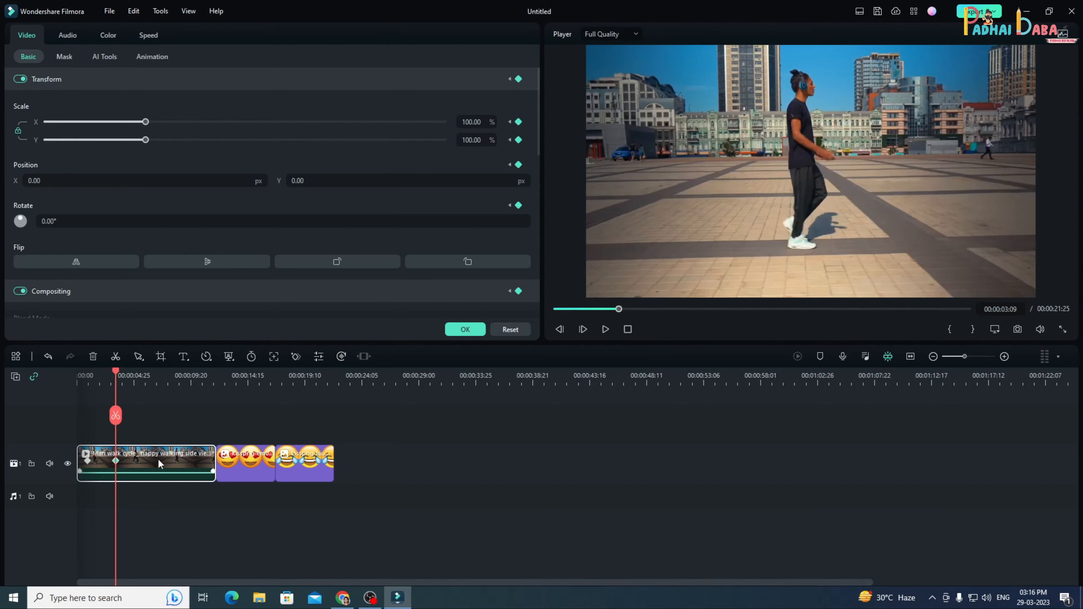
left_click(159, 460)
left_click(190, 461)
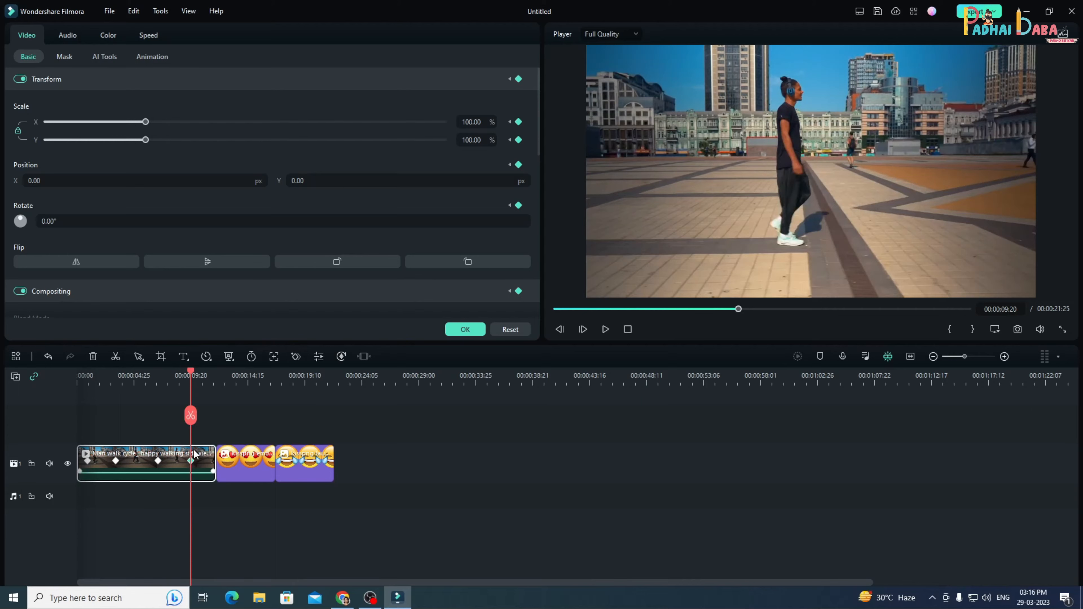
Scrub back through the walking clip and undo its four trial keyframes.
left_click_drag(189, 369, 191, 432)
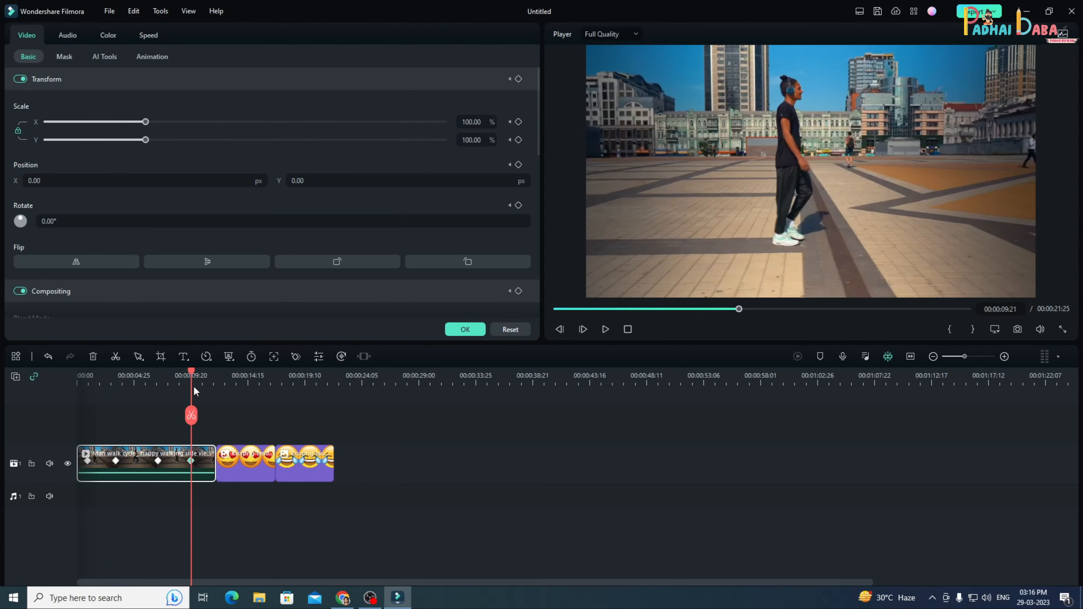
left_click_drag(192, 373, 86, 389)
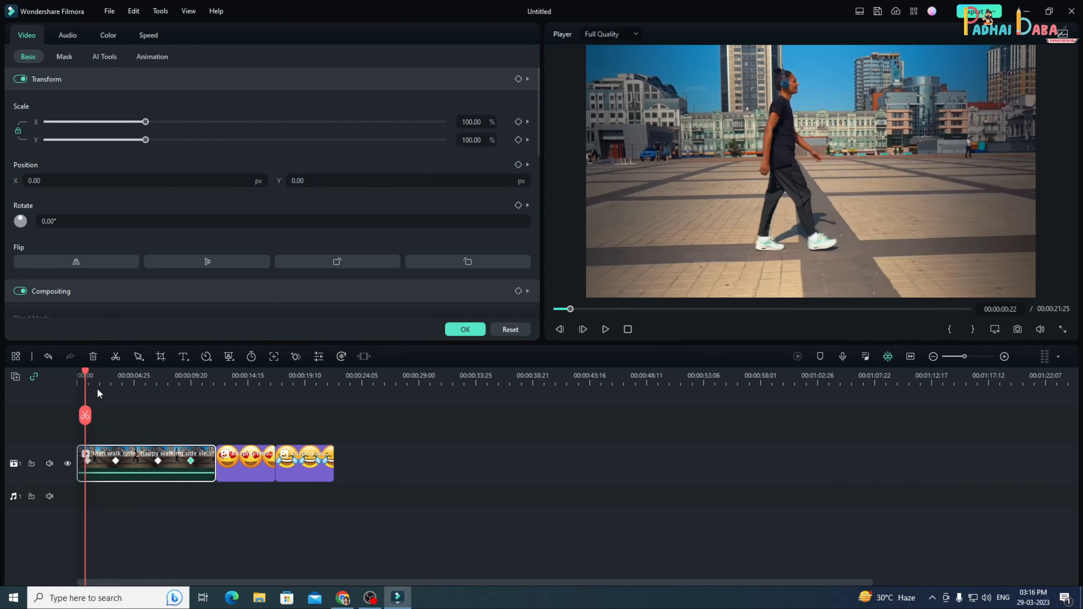
left_click(103, 391)
left_click(132, 466)
key("ctrl+z")
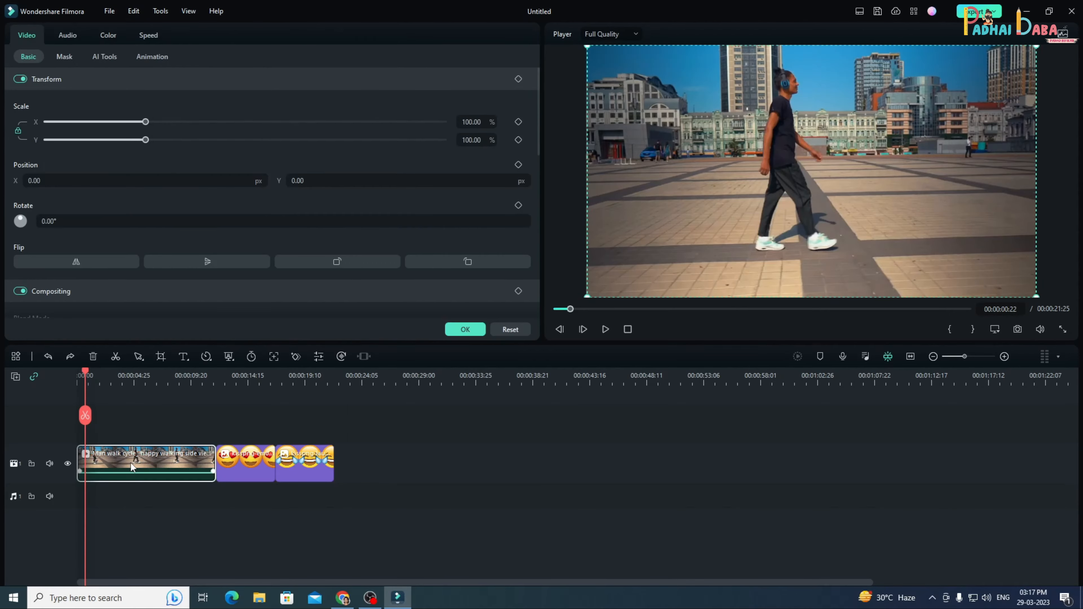
Add a keyframe at the walking clip's start, and at 00:00:02:18 set its scale to 120.63% and rotation to 13°.
left_click_drag(85, 373, 73, 374)
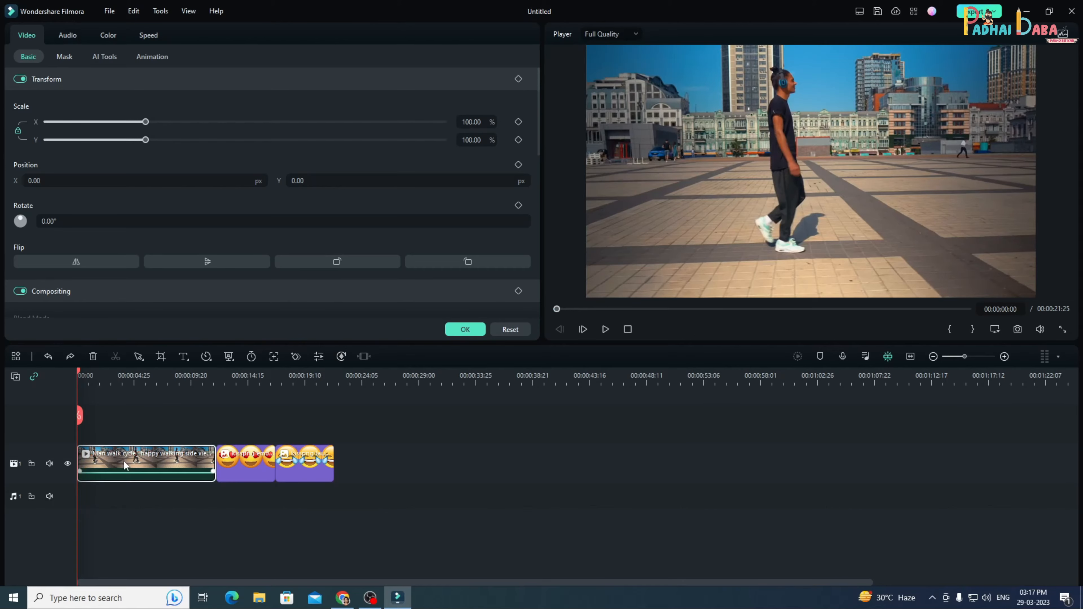
left_click(292, 358)
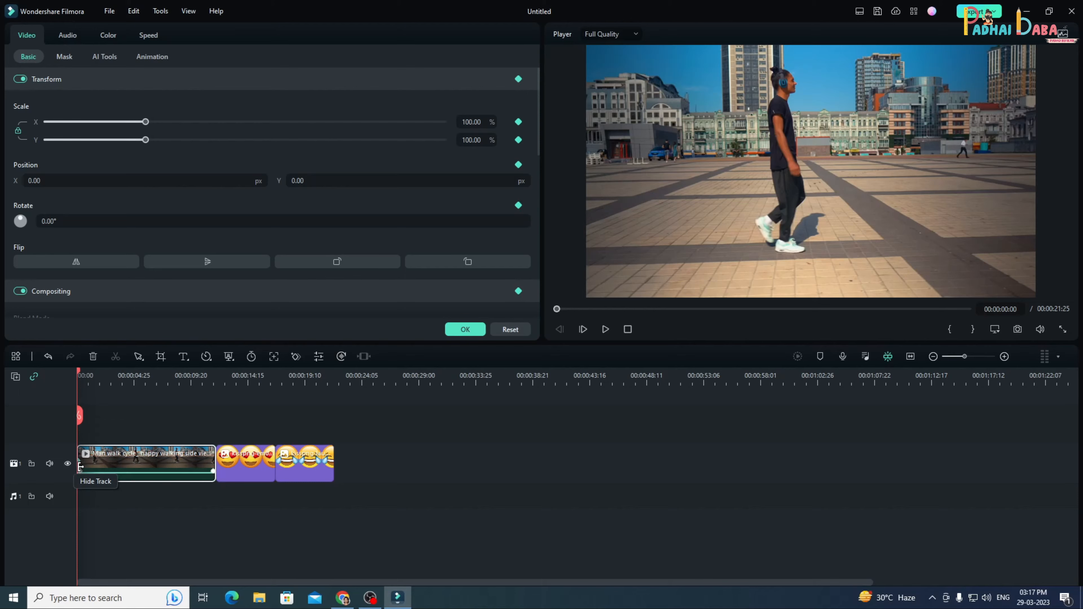
left_click(108, 384)
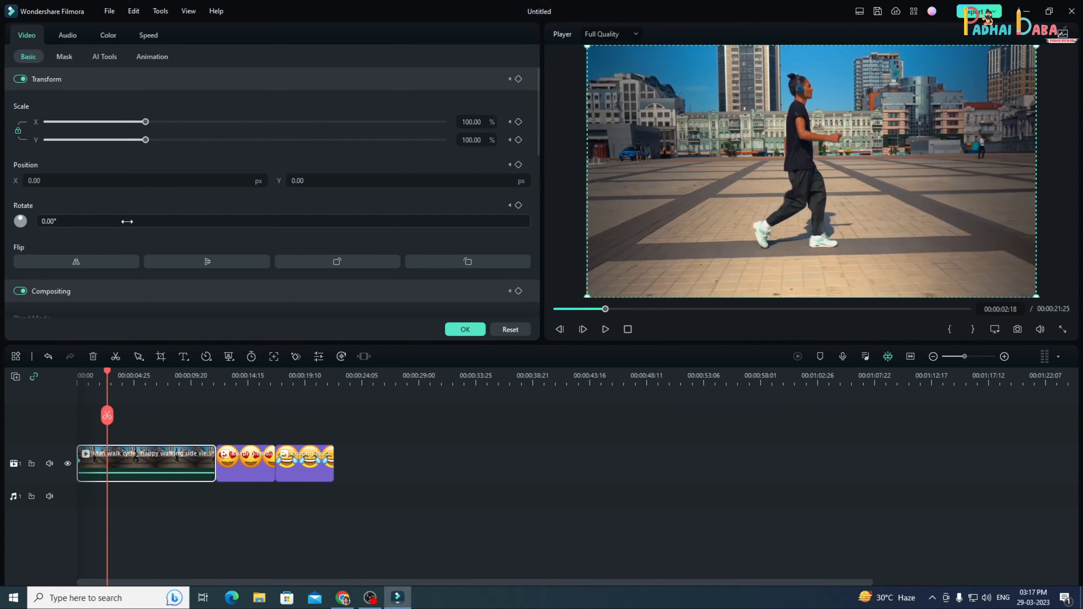
left_click_drag(145, 122, 167, 124)
left_click(109, 220)
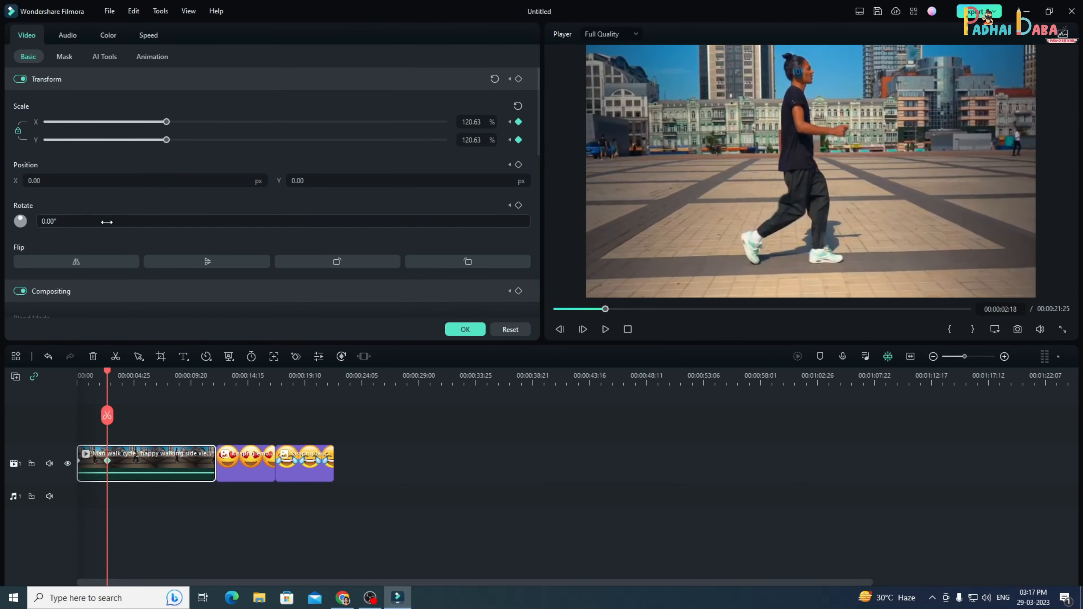
type("7")
key("Return")
left_click_drag(107, 222, 110, 222)
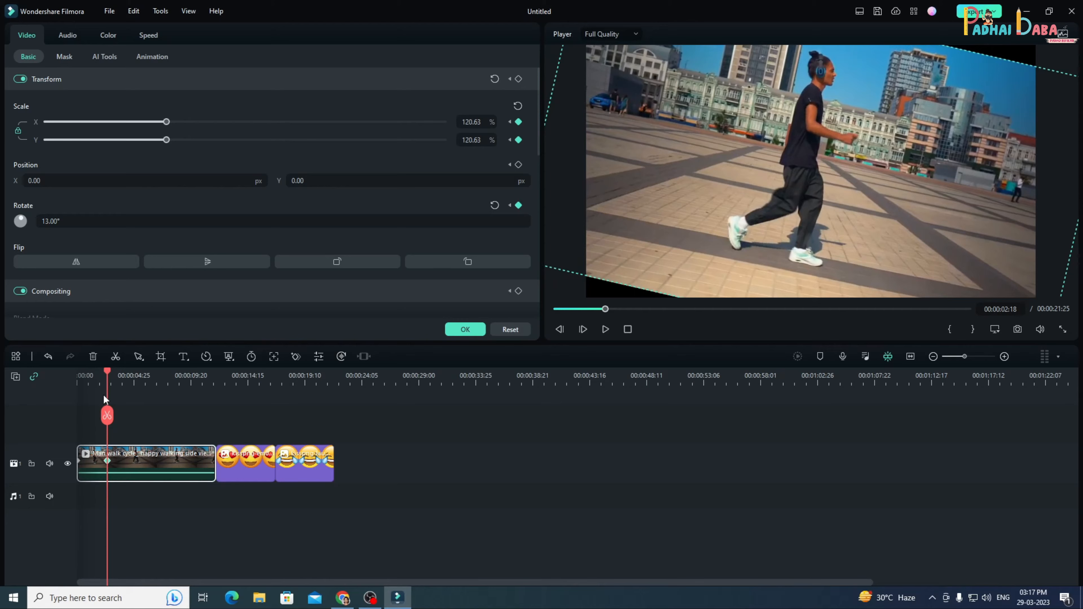
At 00:00:04:05, keyframe the walking clip with scale 142.82%, position X -6.43 and Y -46.61, and rotation -10°.
left_click_drag(108, 374, 126, 373)
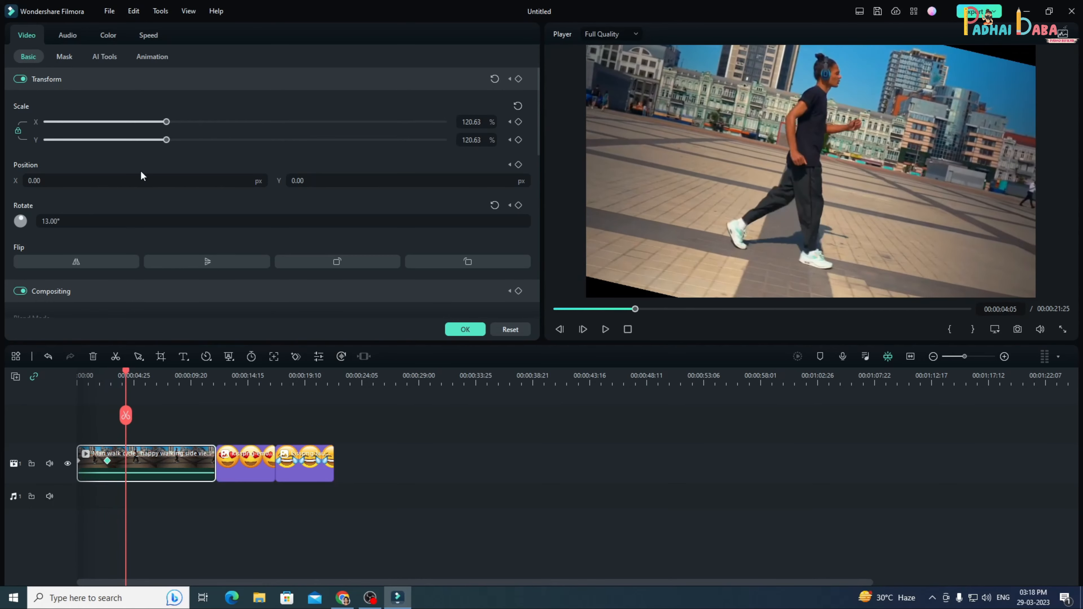
left_click_drag(166, 140, 188, 140)
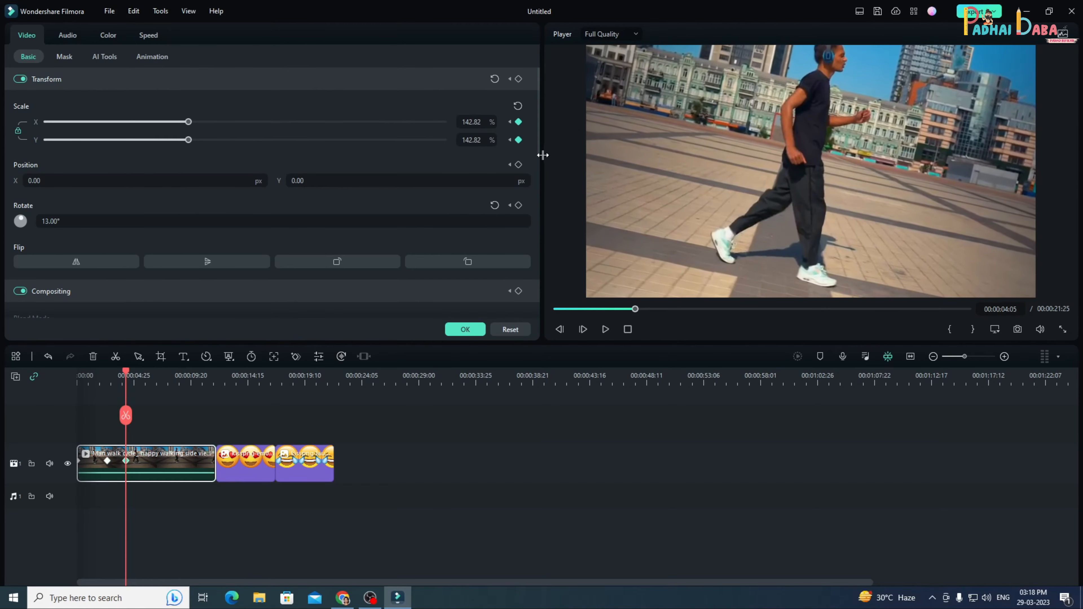
left_click_drag(775, 108, 772, 120)
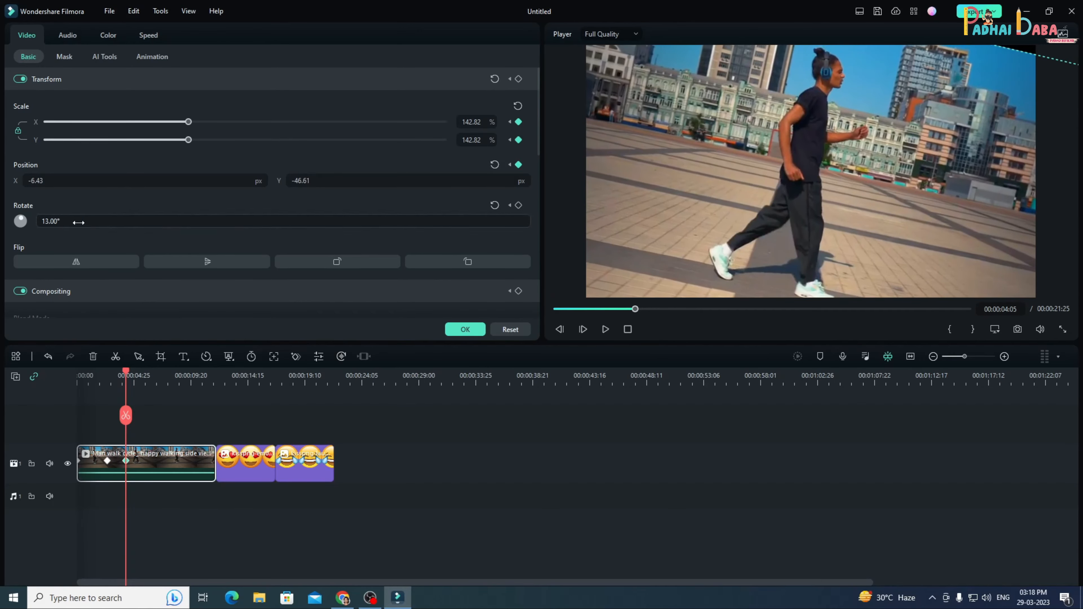
left_click_drag(76, 222, 44, 222)
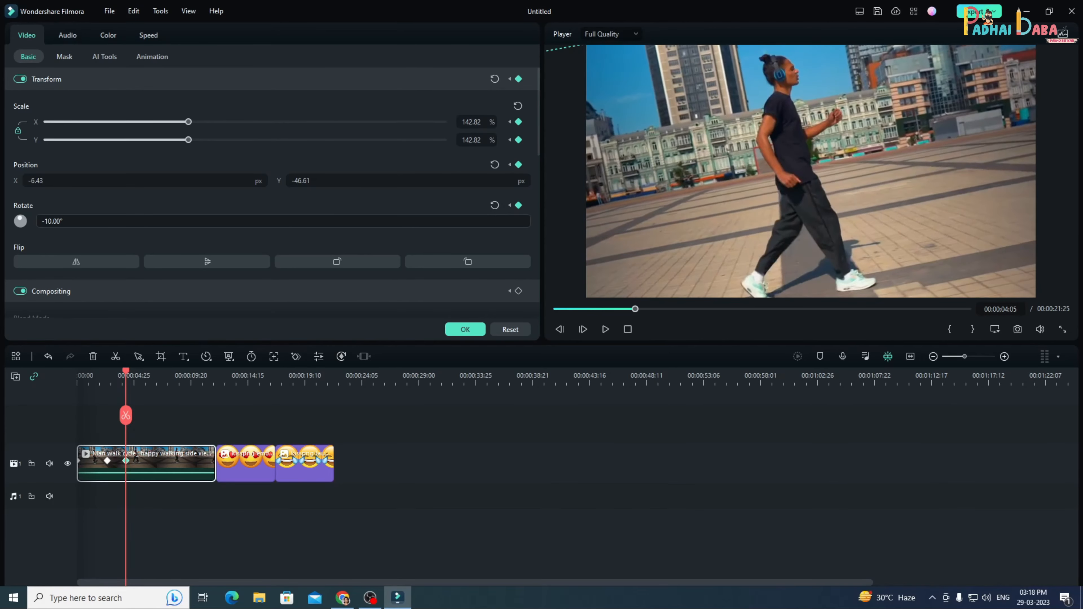
Keyframe the walking clip's rotation to 17° at 00:00:06:12 and to -17° at 00:00:07:17.
left_click_drag(126, 370, 154, 375)
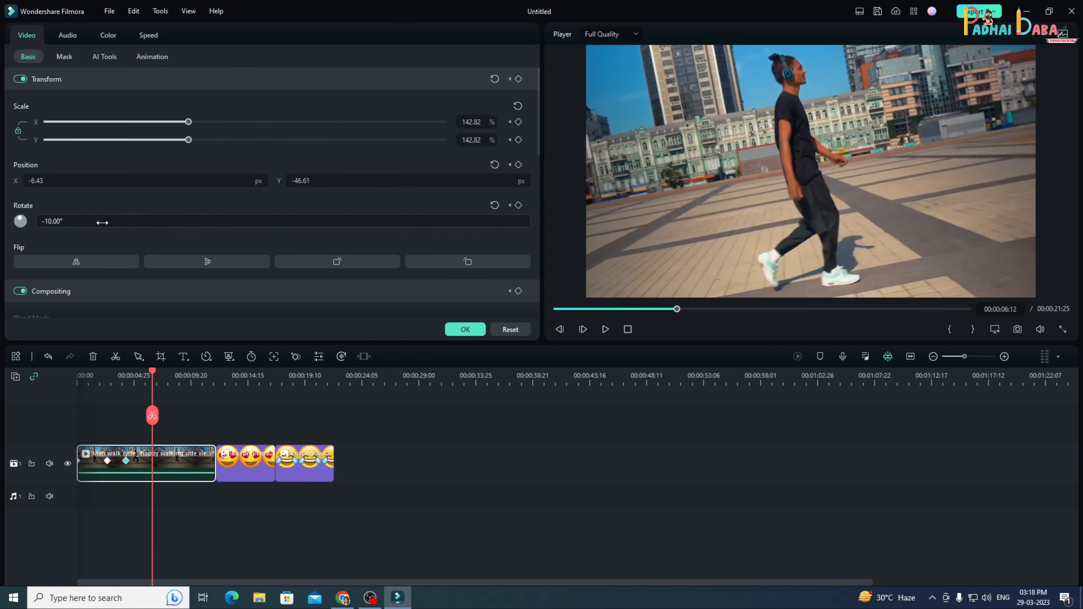
left_click_drag(107, 222, 118, 222)
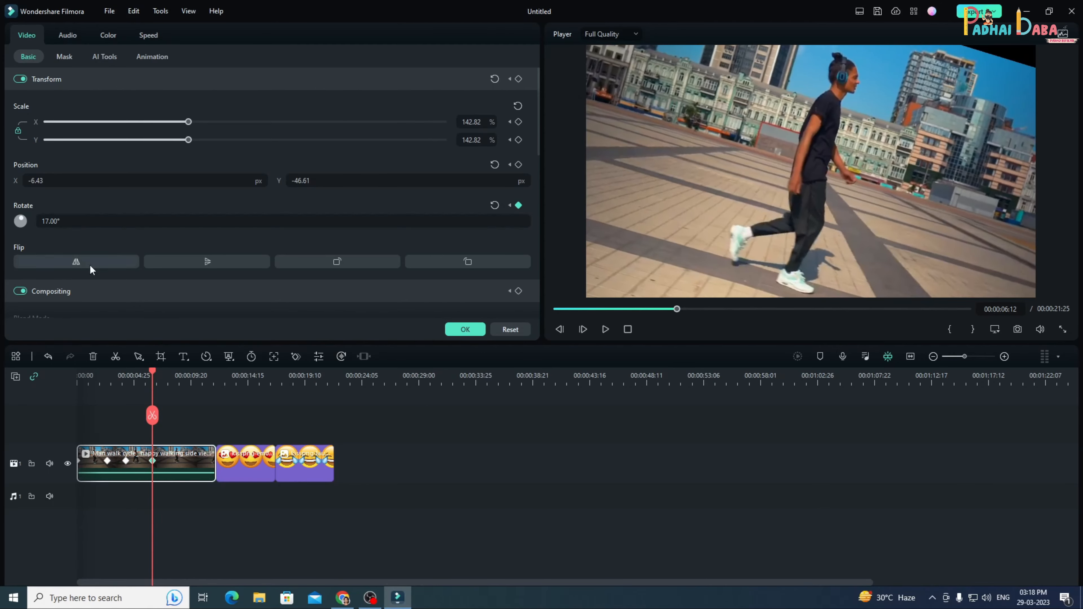
left_click_drag(153, 374, 166, 371)
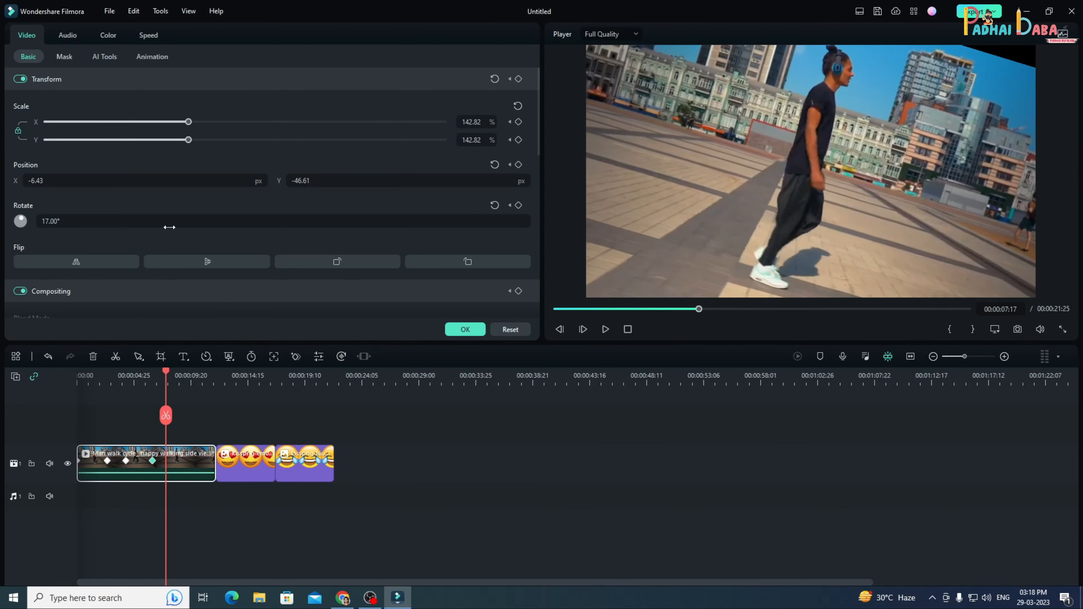
left_click_drag(166, 223, 156, 222)
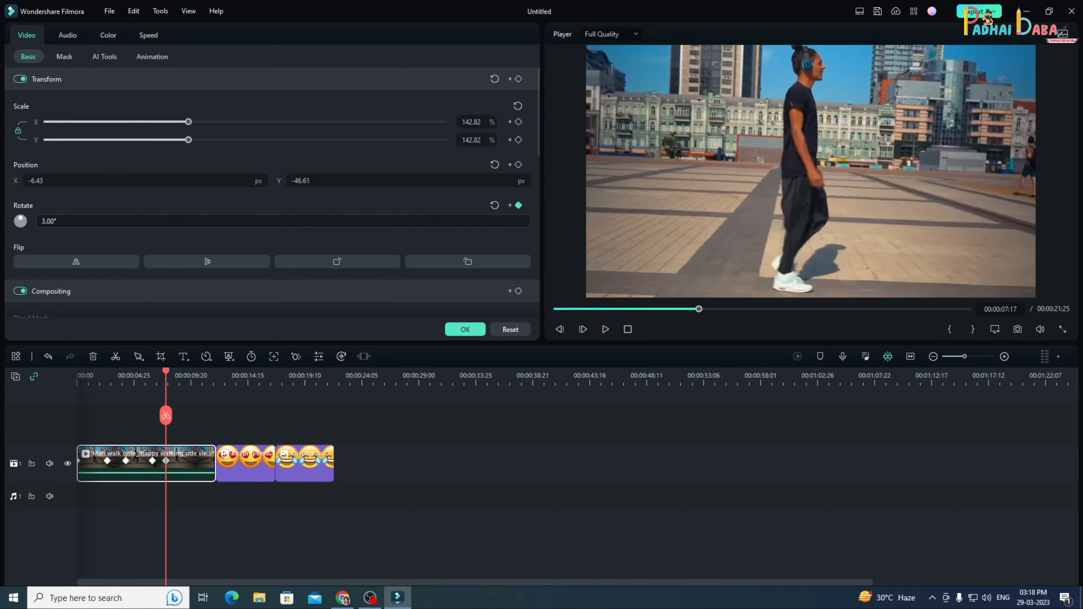
left_click_drag(181, 222, 177, 222)
Keyframe the walking clip's rotation to 14° at 00:00:09:24 and to -1° at 00:00:11:10.
left_click_drag(167, 373, 192, 376)
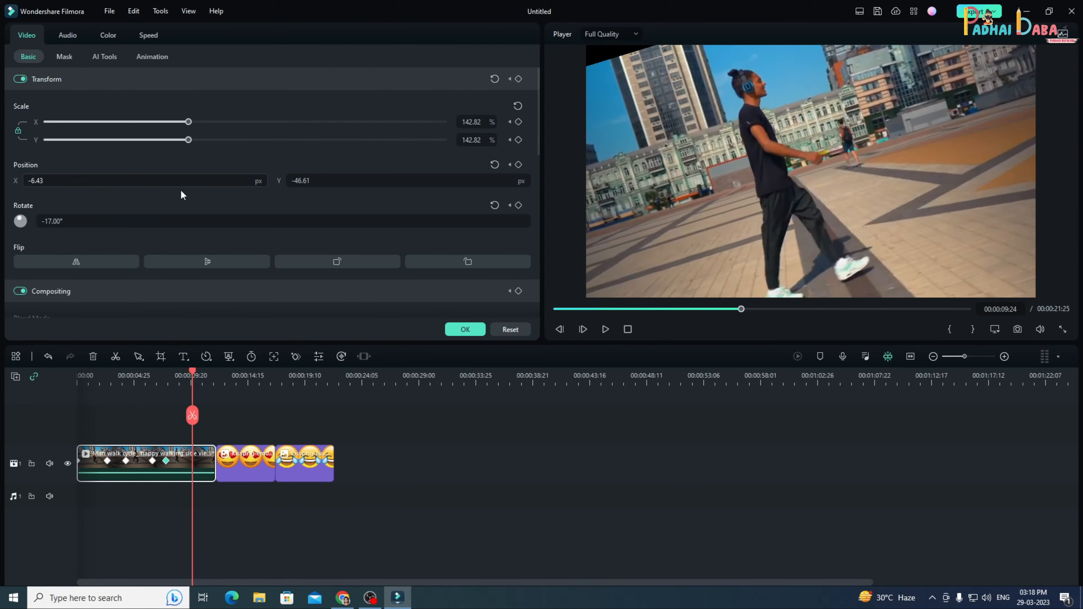
left_click_drag(161, 221, 182, 221)
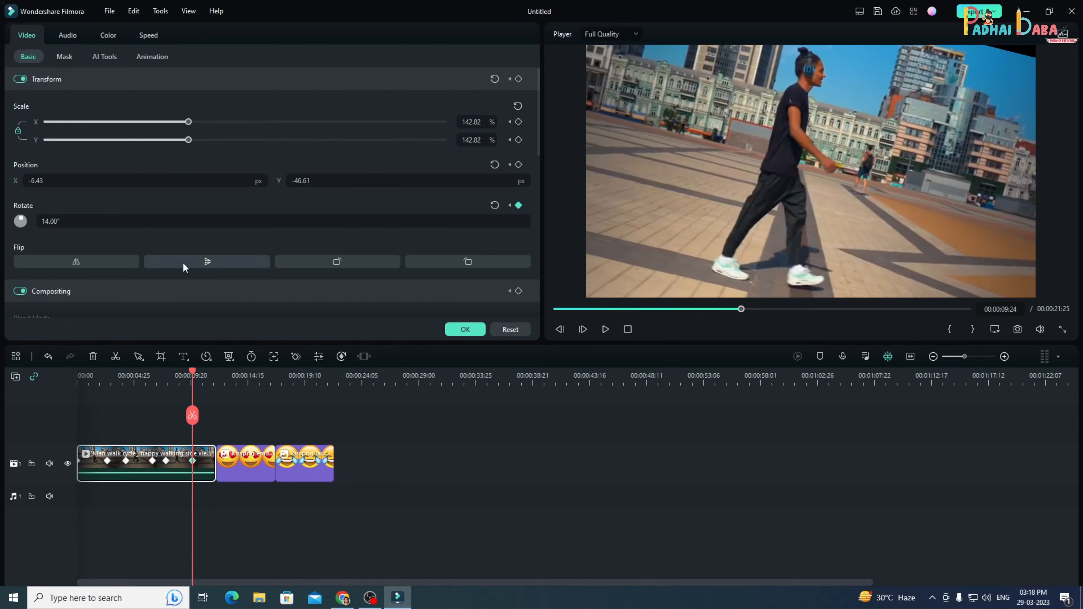
left_click_drag(189, 376, 211, 372)
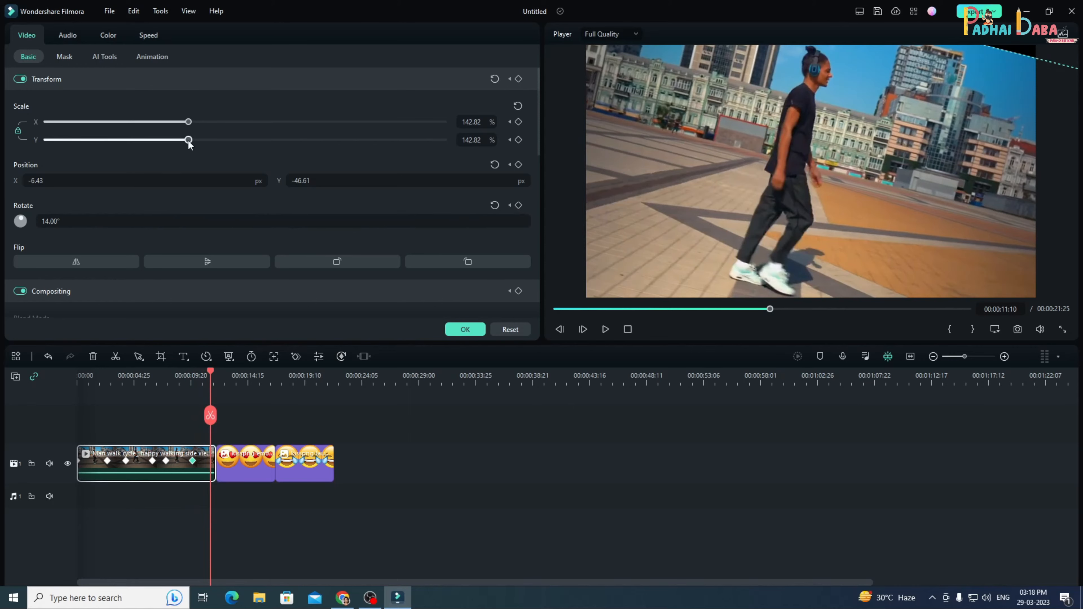
left_click_drag(166, 223, 154, 223)
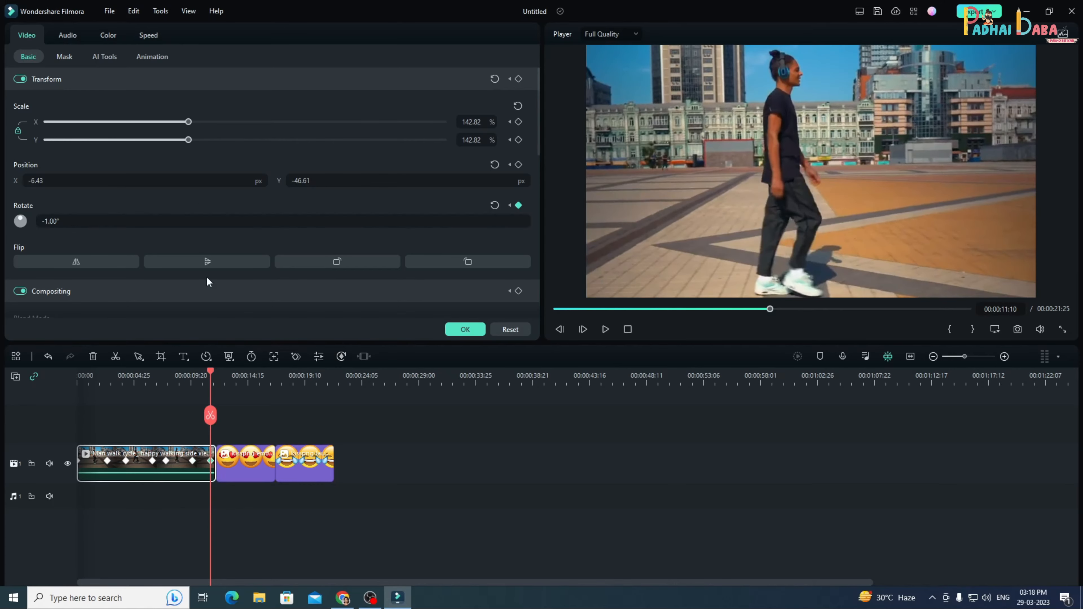
At the walking clip's end, 00:00:11:23, keyframe the scale to 115.50% and the rotation to 0°.
left_click_drag(208, 375, 215, 369)
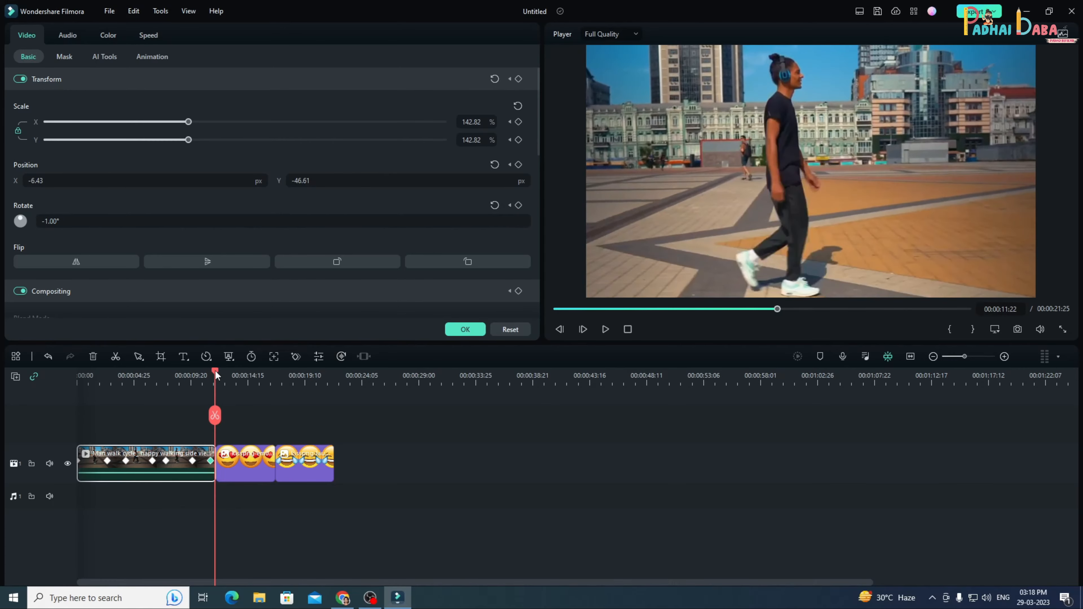
left_click_drag(189, 140, 161, 141)
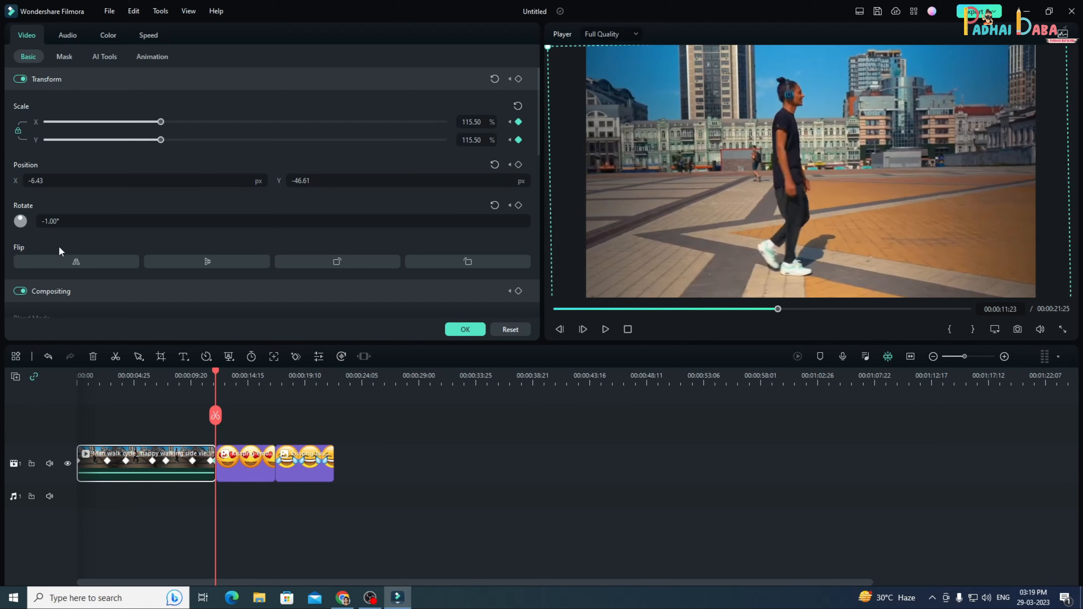
left_click_drag(88, 223, 90, 223)
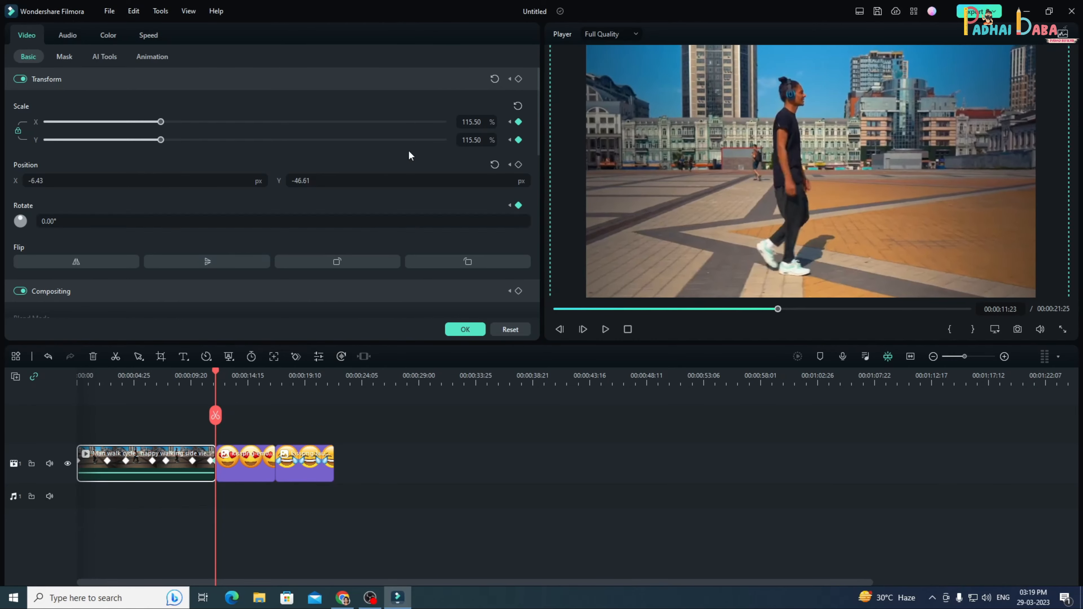
At 00:00:11:23, set the walking clip's scale to 100.14% and its position to about X 0.90 and Y -0.30.
left_click_drag(160, 140, 146, 140)
left_click_drag(773, 187, 775, 178)
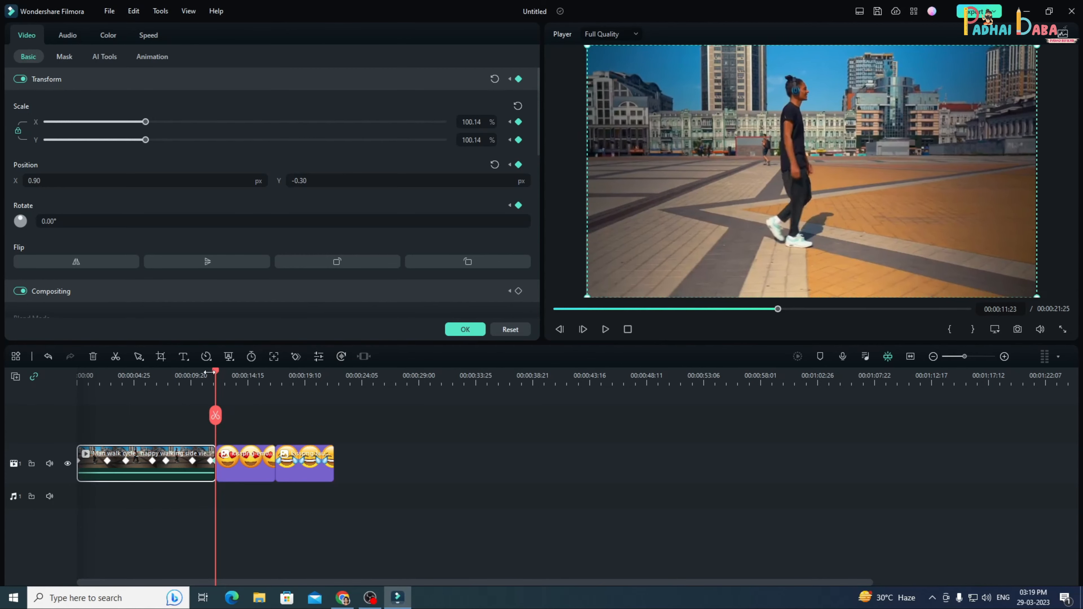
Apply the walking clip's settings and play the timeline from the start to review the clip's animation.
left_click_drag(215, 370, 55, 402)
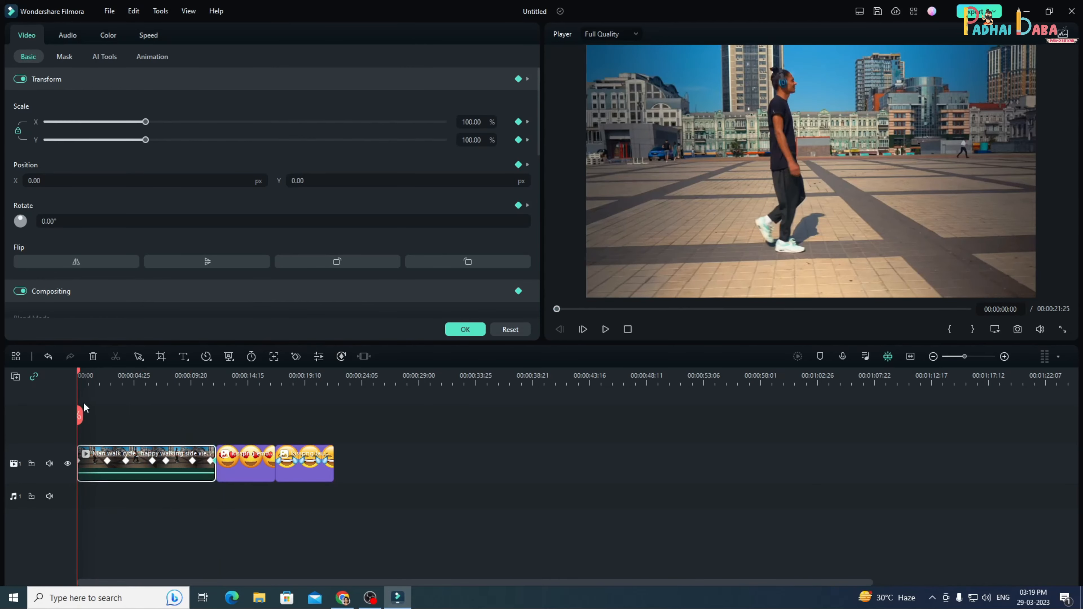
left_click(465, 330)
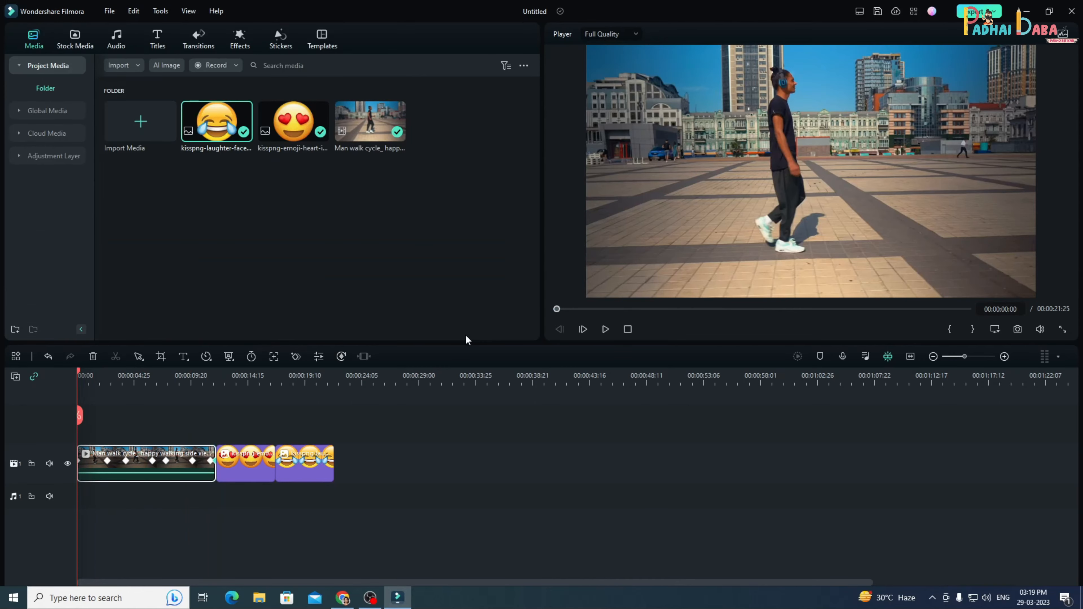
key("space")
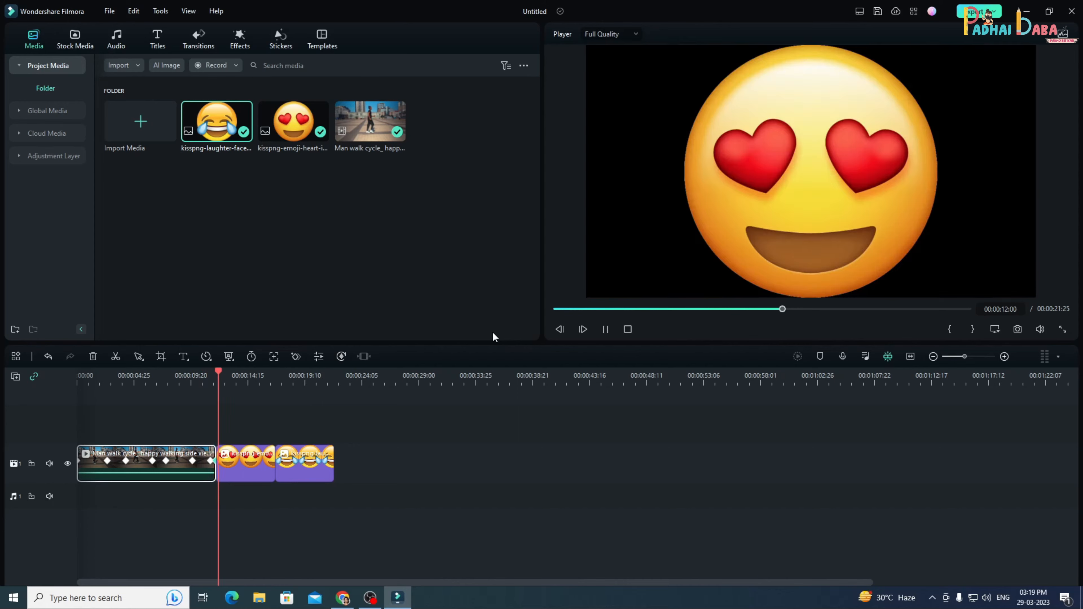
key("space")
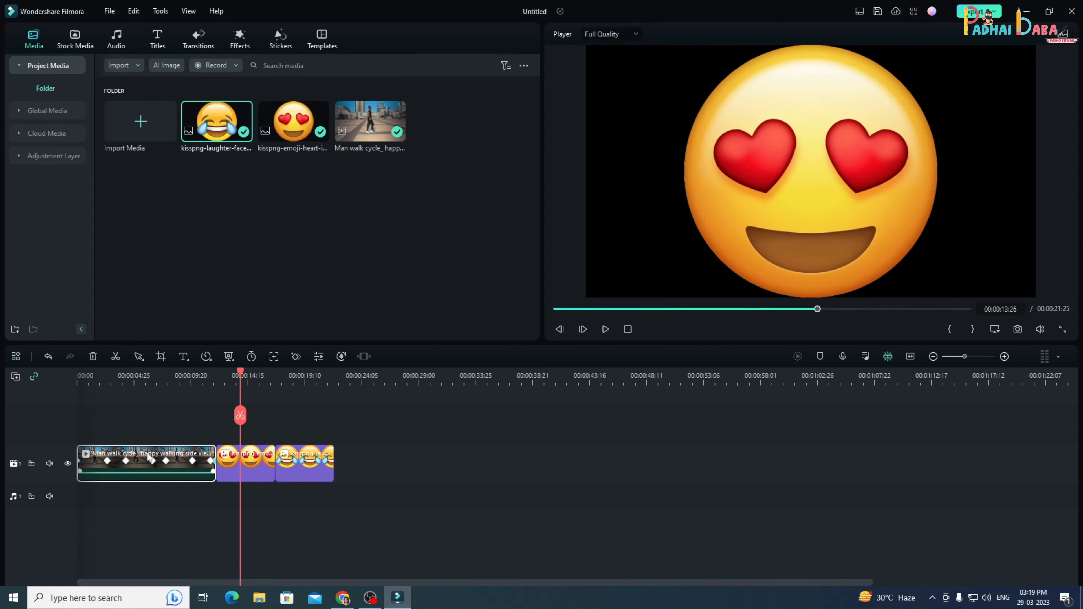
left_click(198, 384)
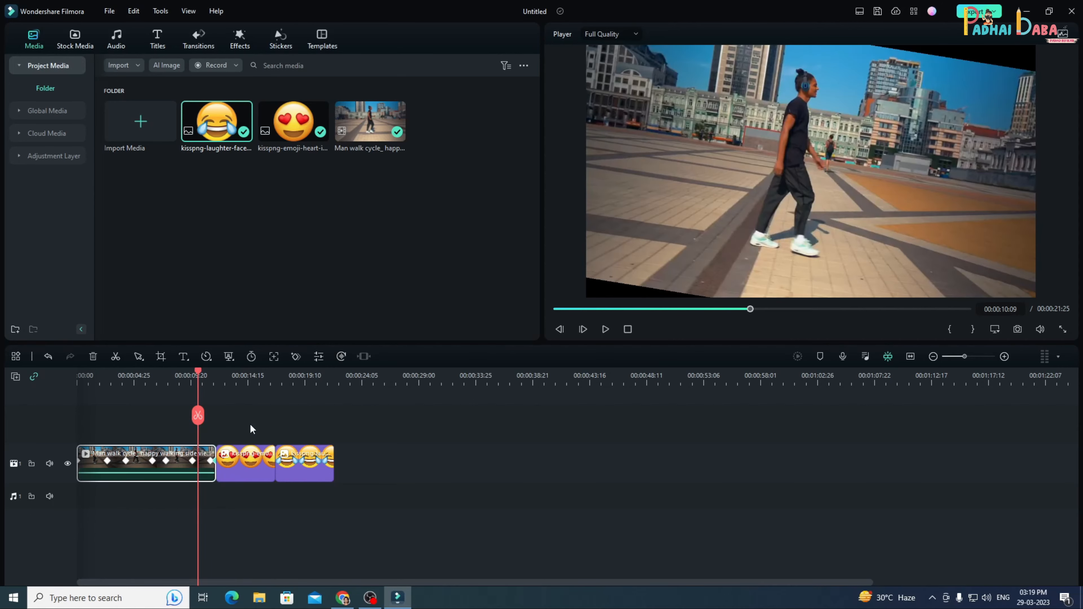
Keyframe the heart-eyes emoji at its start, 00:00:11:25, with default transform values, and at 00:00:12:23 with a scale of 57.47%.
left_click_drag(198, 381, 439, 381)
left_click(259, 455)
left_click_drag(229, 378, 185, 387)
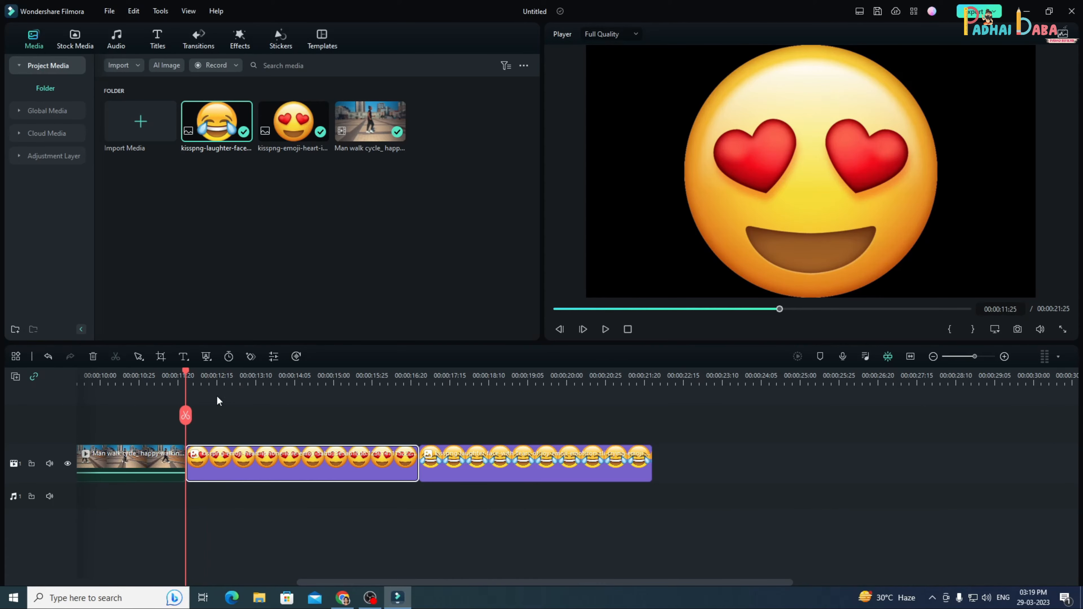
left_click(255, 358)
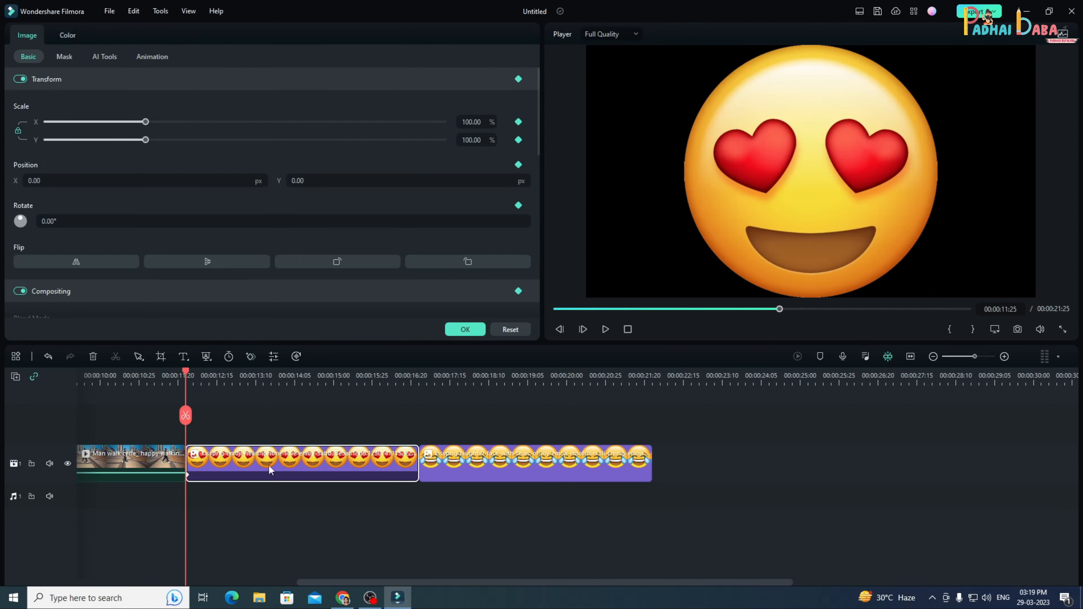
left_click_drag(185, 373, 229, 410)
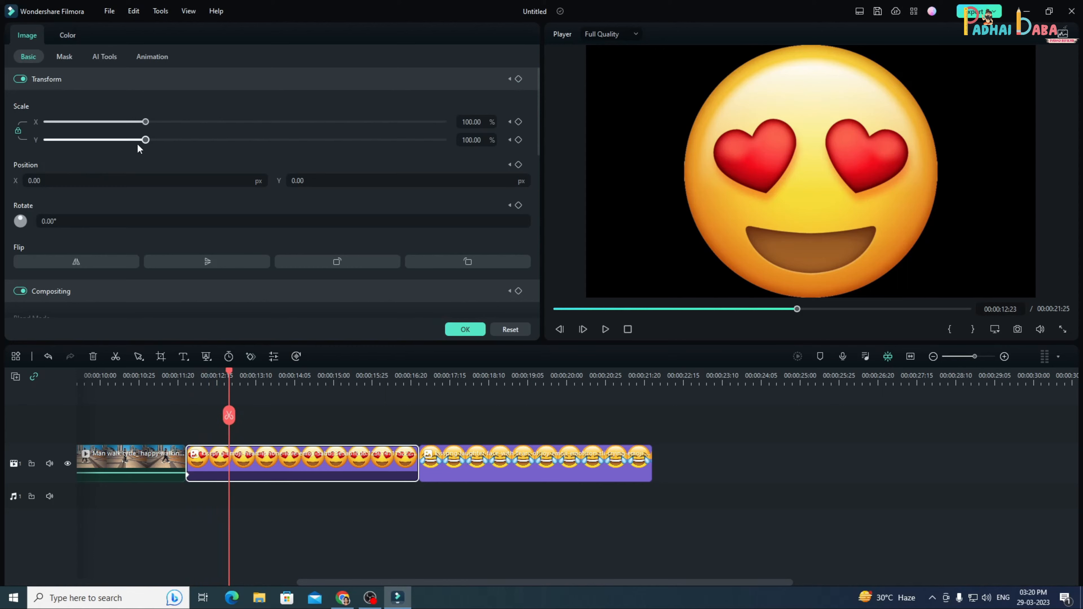
left_click_drag(146, 141, 108, 136)
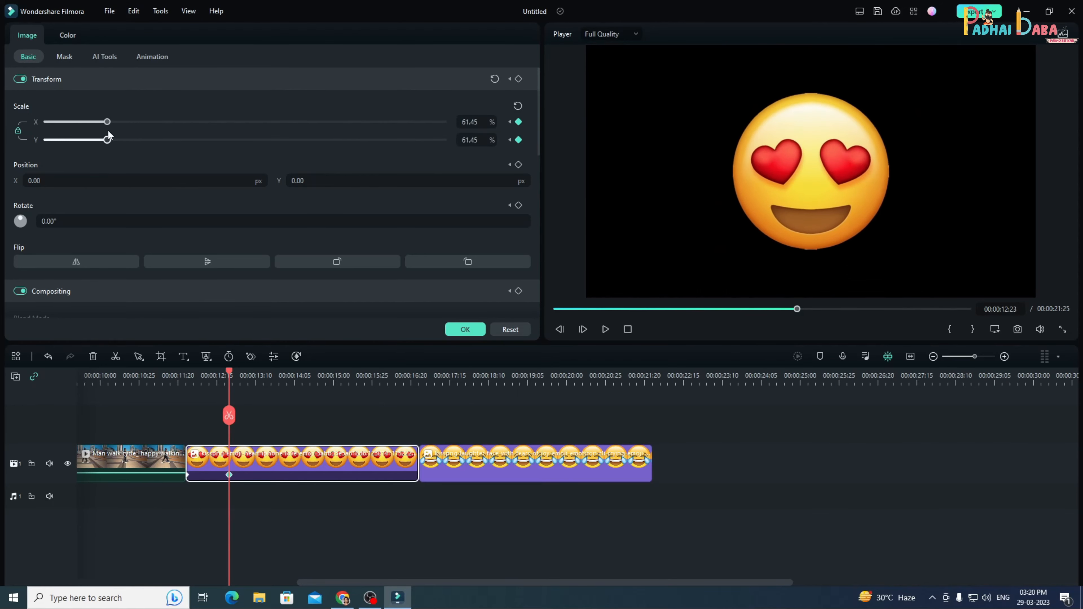
Keyframe the heart-eyes emoji's opacity to 0% at 00:00:11:25 and to 100% at 00:00:12:23.
scroll(296, 271, "down", 2)
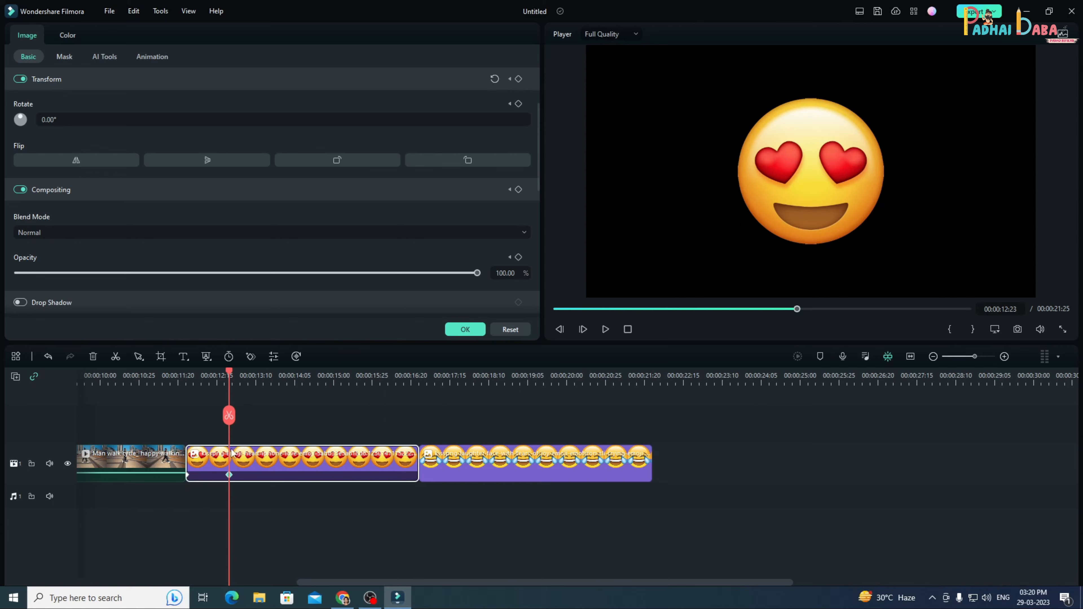
left_click_drag(229, 374, 185, 386)
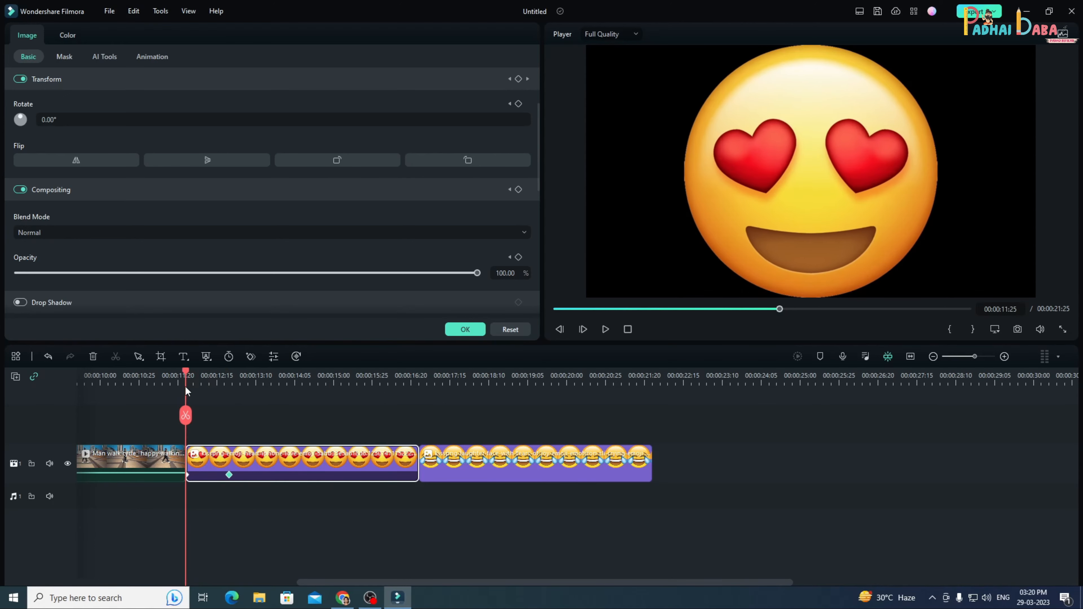
left_click_drag(478, 273, 17, 273)
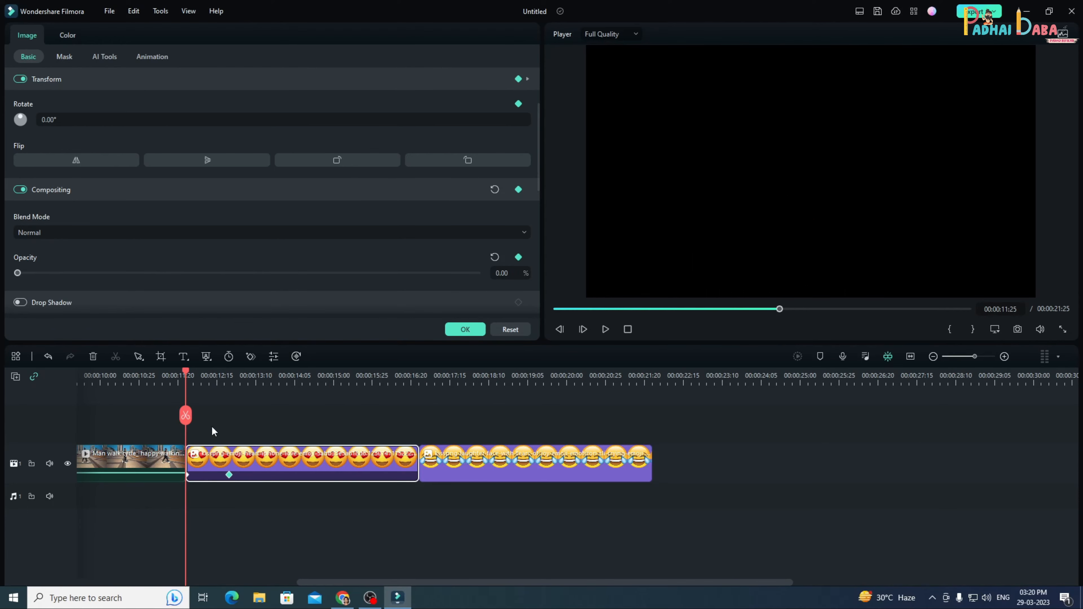
left_click_drag(185, 374, 230, 383)
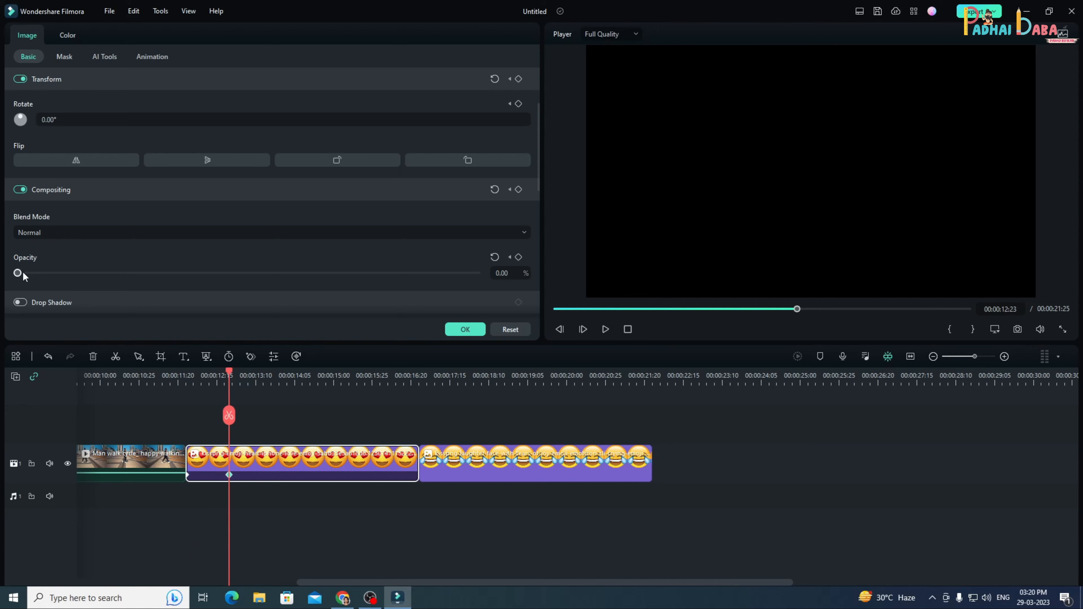
left_click_drag(19, 273, 477, 273)
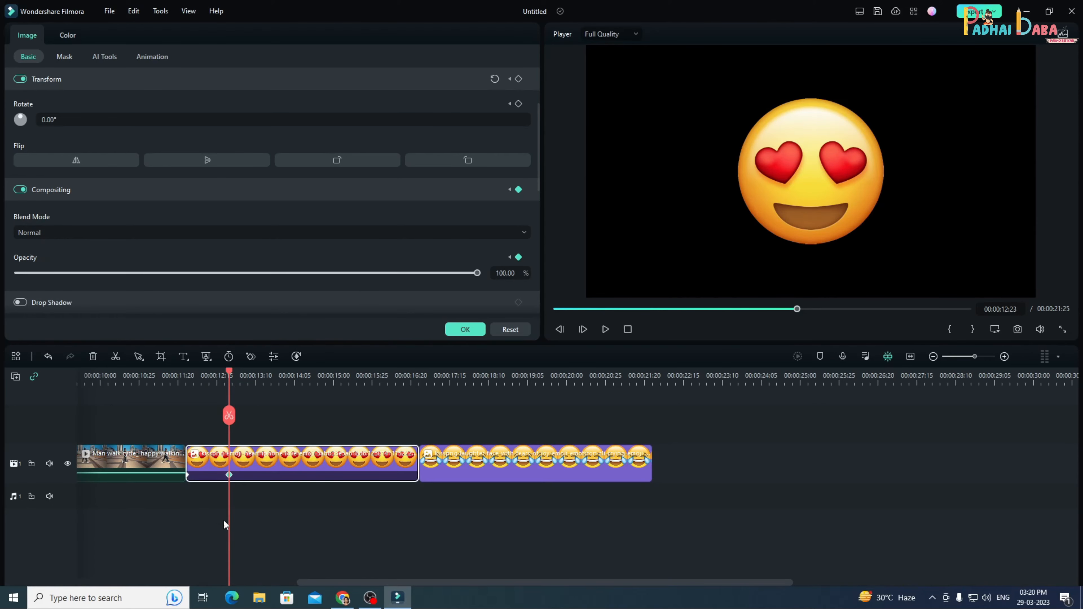
Keyframe the heart-eyes emoji's rotation to 22° at 00:00:12:27.
mouse_move(230, 375)
left_mouse_down()
mouse_move(185, 380)
mouse_move(235, 387)
left_mouse_up()
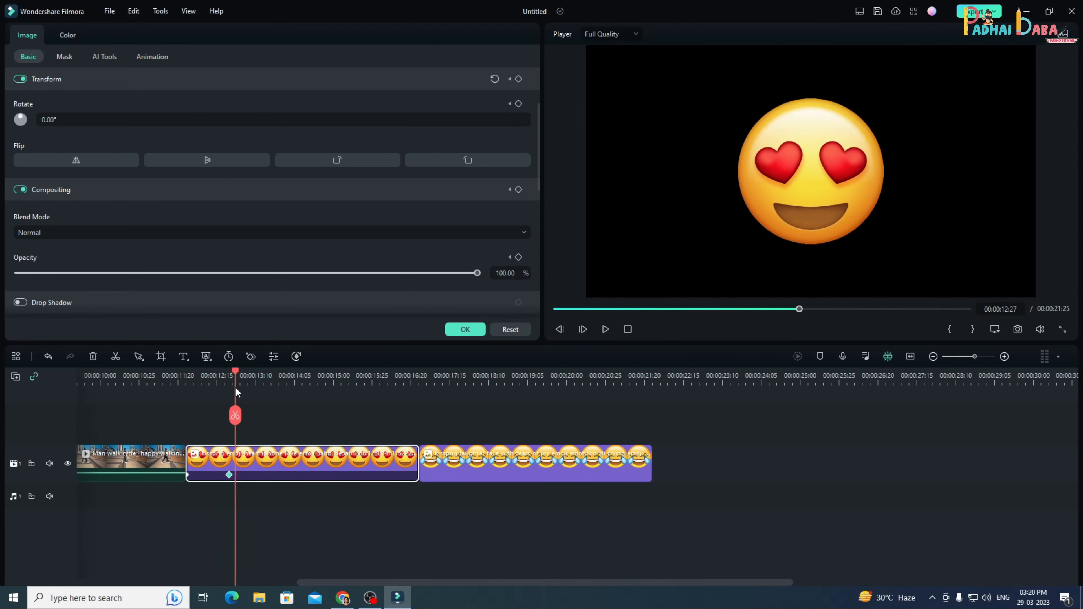
scroll(238, 273, "up", 3)
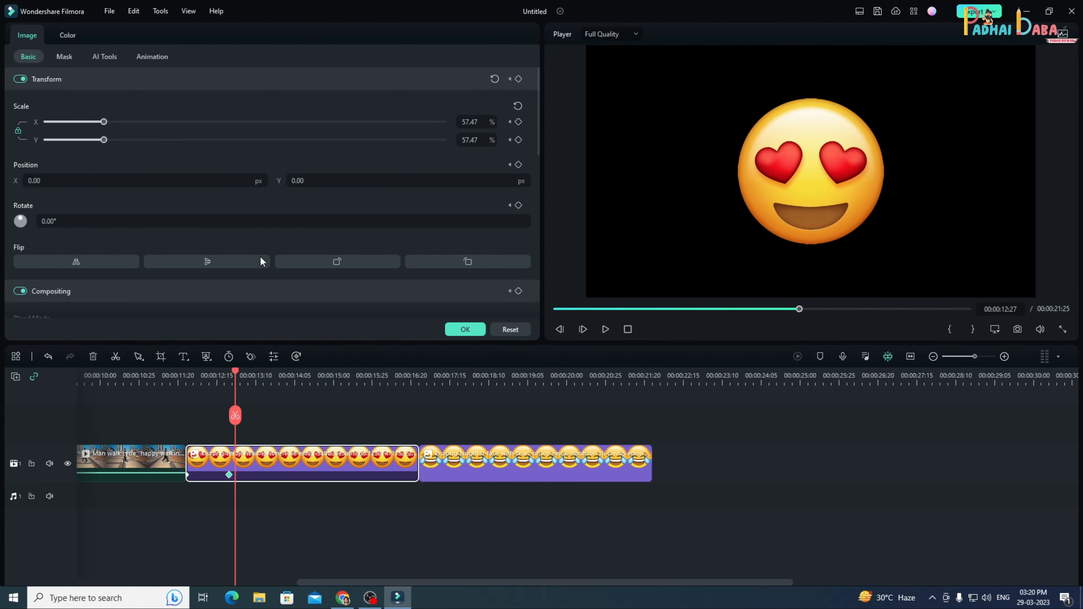
left_click(81, 219)
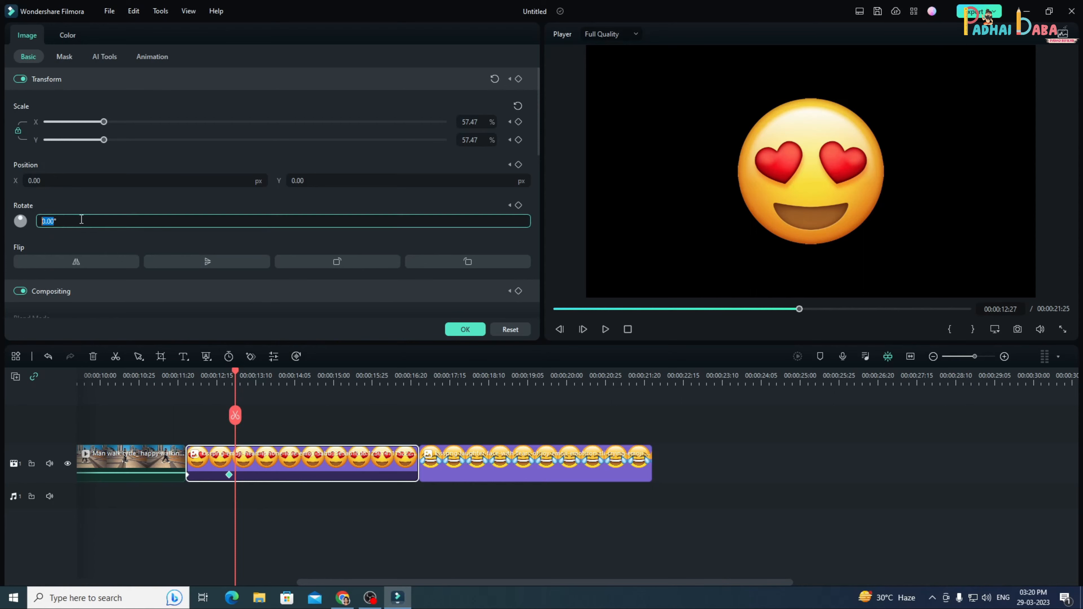
left_click(114, 288)
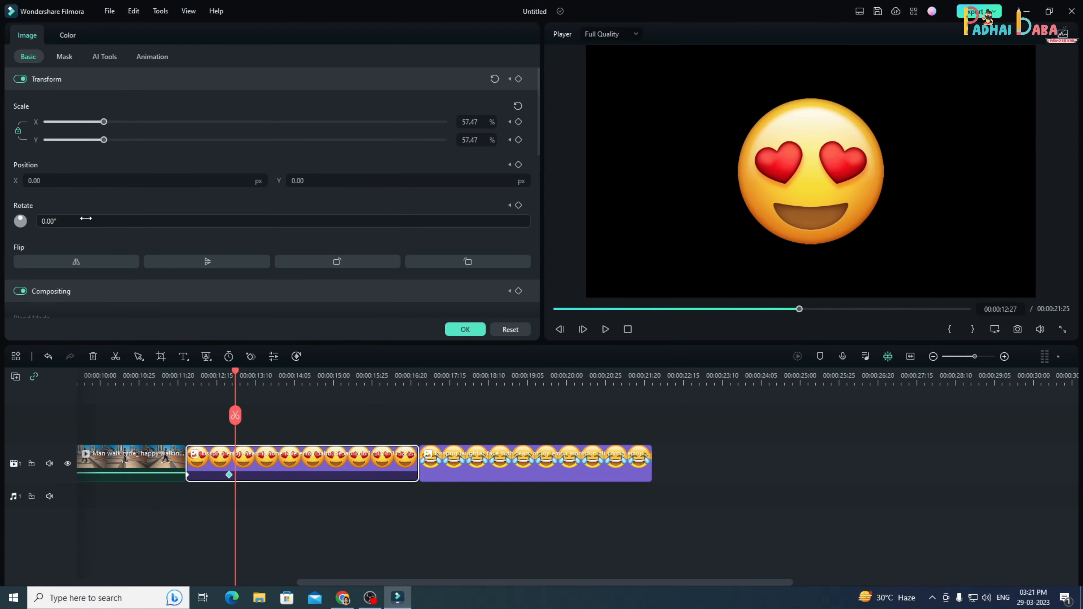
left_click_drag(89, 219, 162, 314)
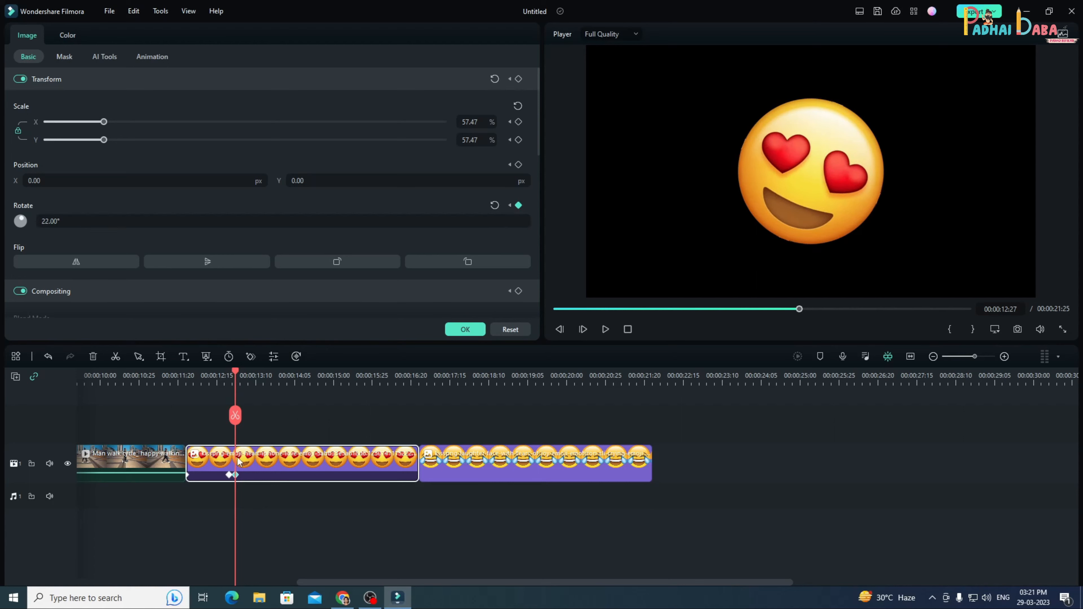
Keyframe the heart-eyes emoji's rotation to -25° at 00:00:13:00 and to -3° at 00:00:13:05.
left_click_drag(235, 374, 243, 376)
left_click(240, 372)
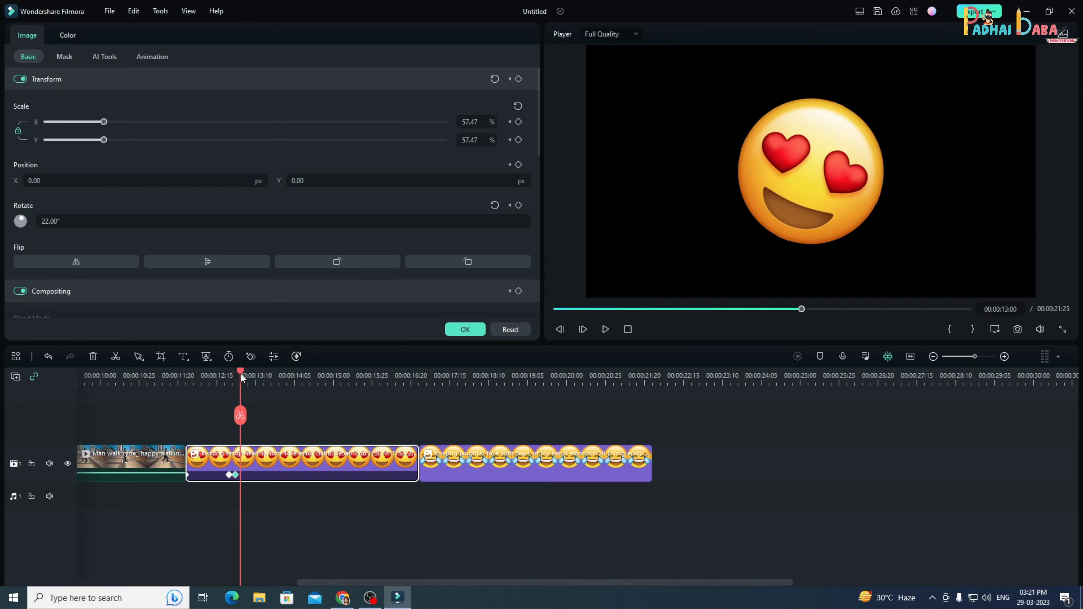
left_click_drag(66, 221, 37, 221)
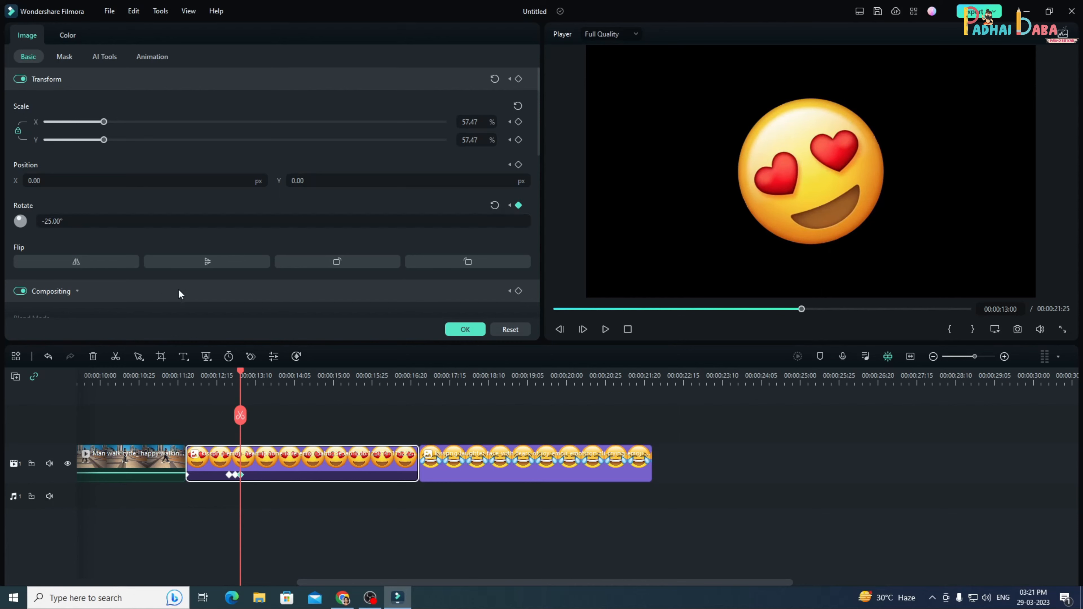
left_click_drag(241, 373, 247, 369)
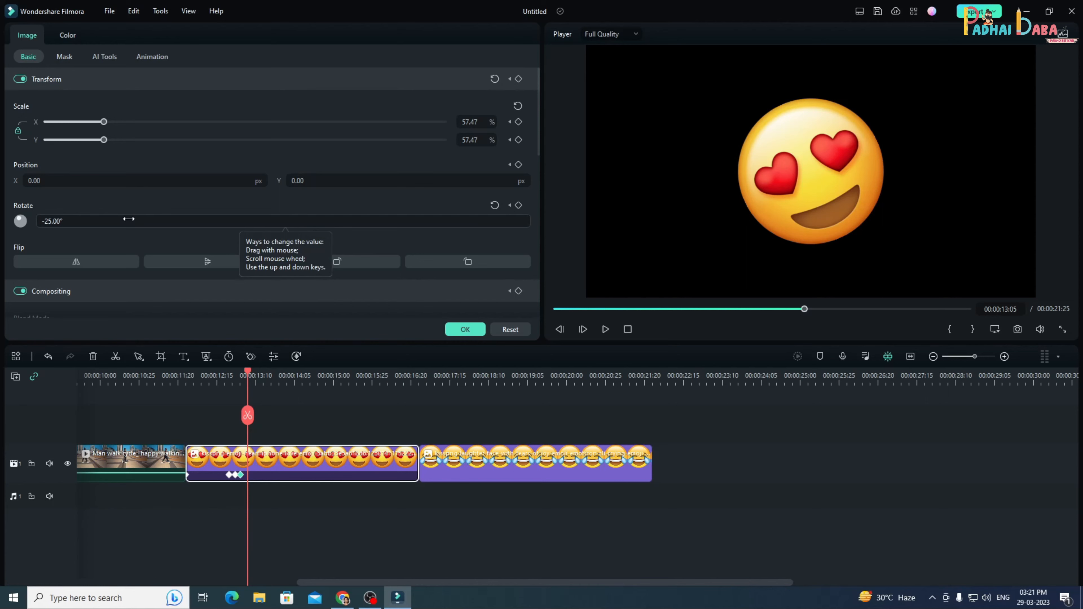
left_click_drag(129, 218, 147, 218)
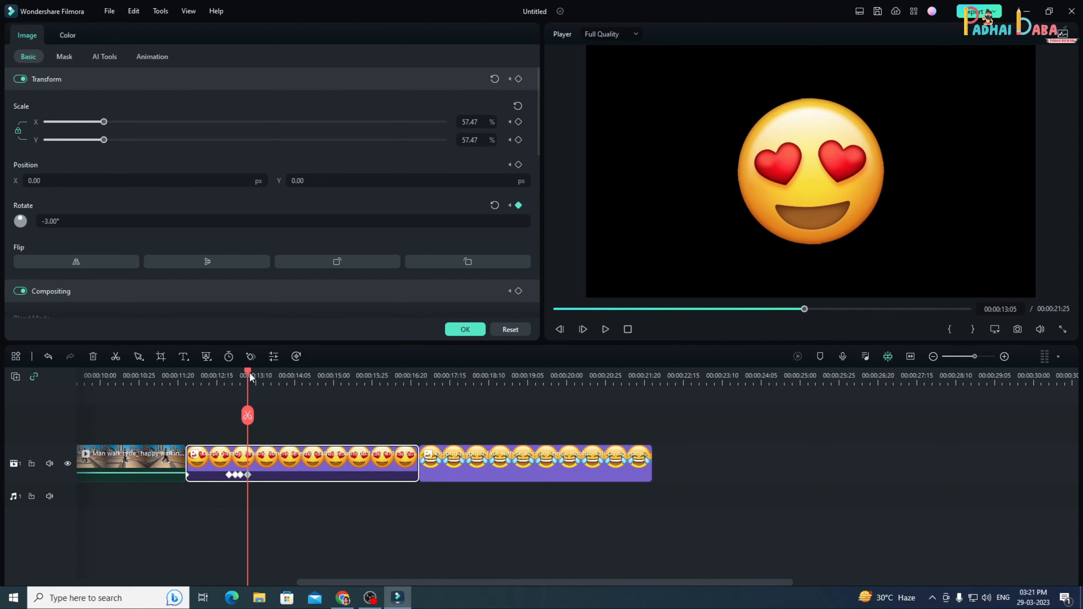
Keyframe the heart-eyes emoji at a larger scale at 00:00:13:13 and back down to 59.74% at 00:00:13:22.
left_click_drag(248, 374, 260, 377)
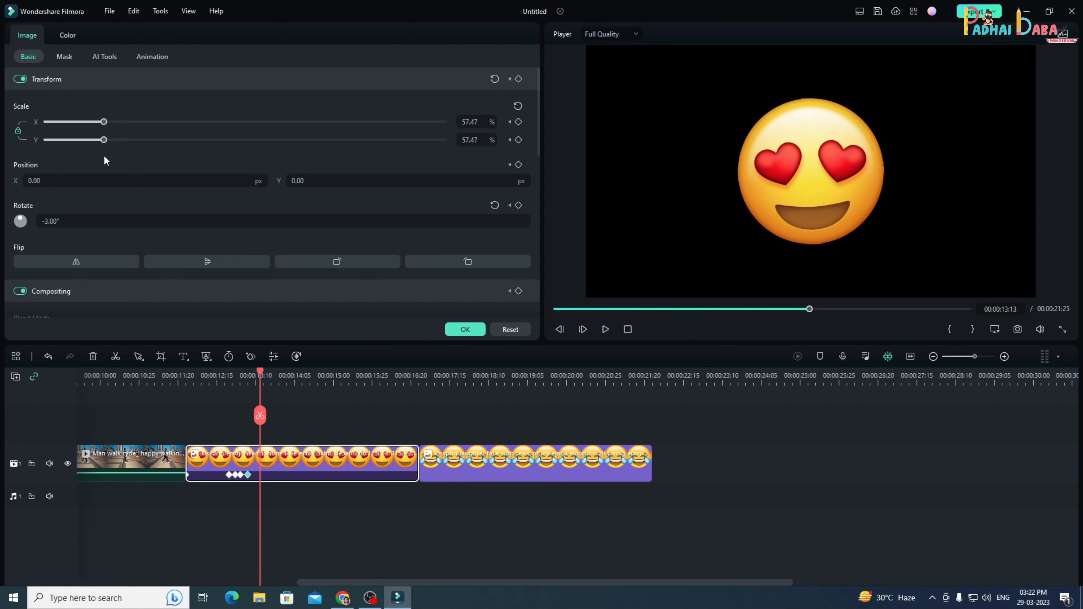
left_click_drag(104, 140, 126, 139)
left_click_drag(262, 378, 273, 371)
left_click_drag(125, 137, 106, 141)
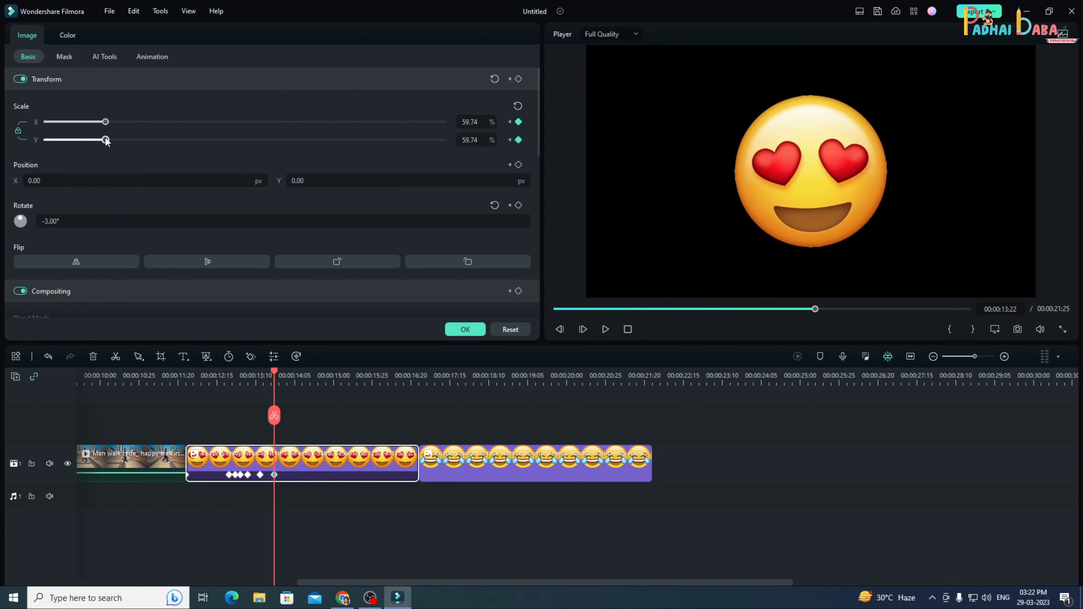
Keyframe the heart-eyes emoji toward the frame's lower left shortly after 00:00:13:22, and at about X -413.85, Y 11.26 at 00:00:14:27.
left_click_drag(275, 372, 301, 376)
left_click(846, 201)
left_click_drag(846, 200, 750, 249)
left_click_drag(304, 375, 329, 375)
left_click_drag(757, 233, 701, 178)
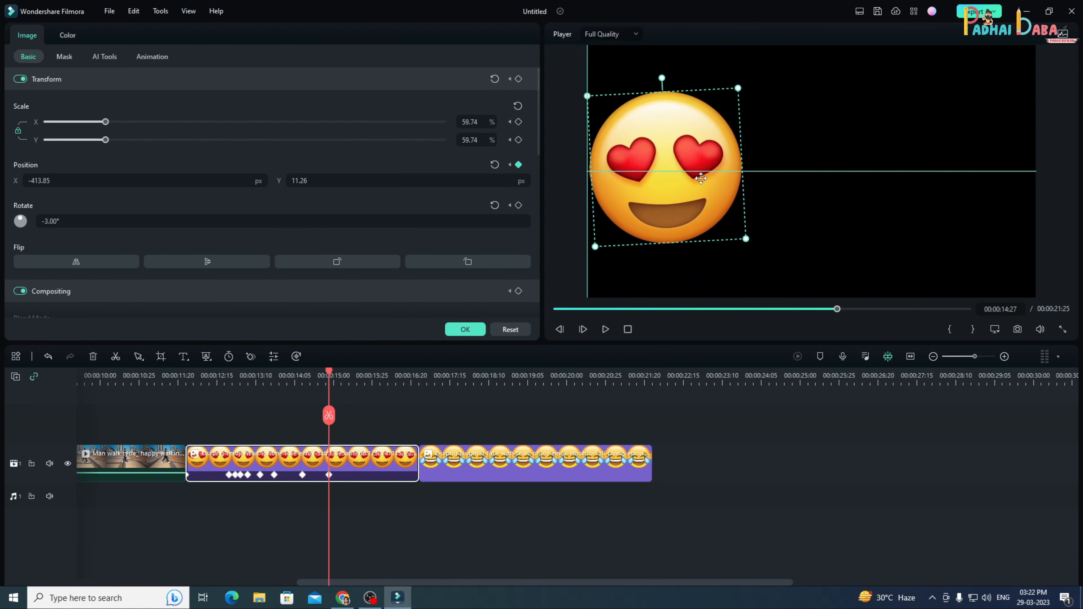
Keyframe the heart-eyes emoji's position to about X -151.74, Y 156.49 at 00:00:15:12 and X 86.25, Y 74.52 at 00:00:15:27.
left_click_drag(330, 372, 352, 372)
left_click_drag(681, 199, 770, 145)
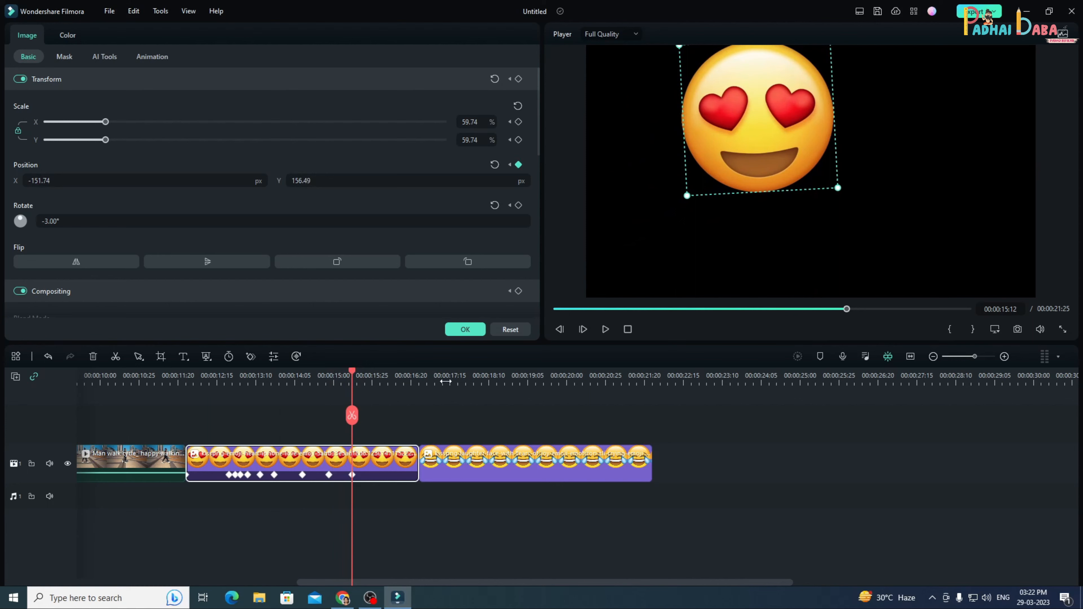
left_click_drag(357, 378, 380, 377)
left_click_drag(774, 116, 856, 143)
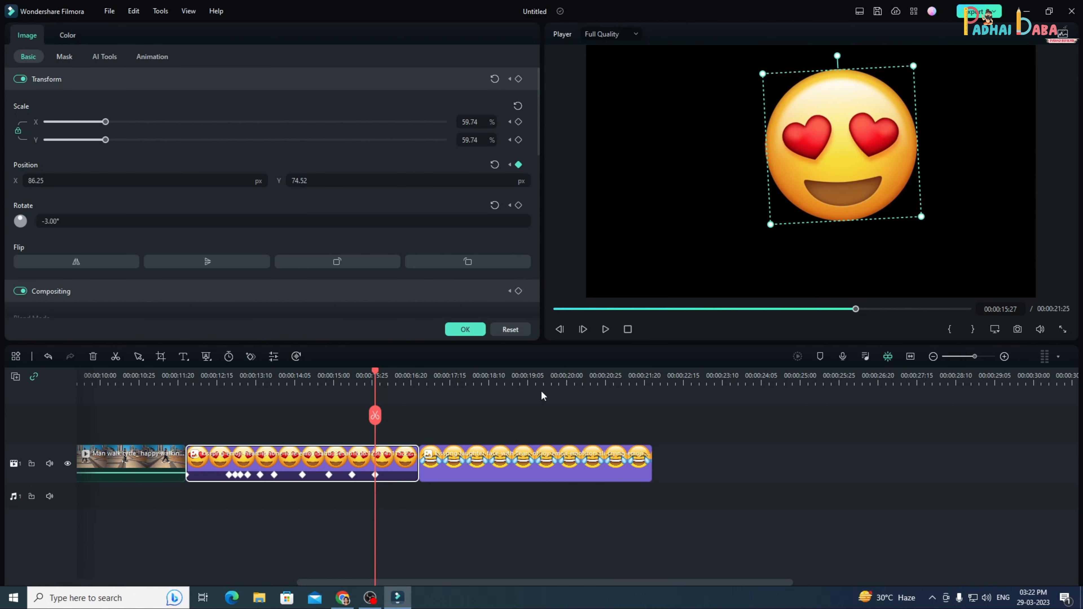
Keyframe the heart-eyes emoji's position to about X 329.07, Y -156.49 at 00:00:16:07 and X -11.26, Y -11.26 at 00:00:16:17.
left_click_drag(377, 372, 391, 372)
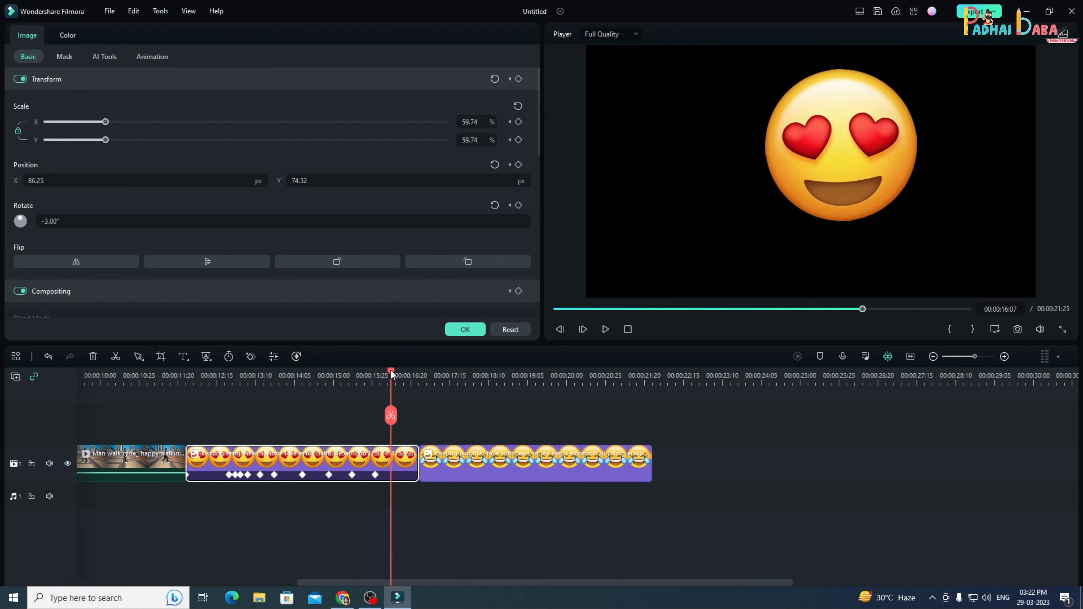
left_click_drag(867, 164, 951, 234)
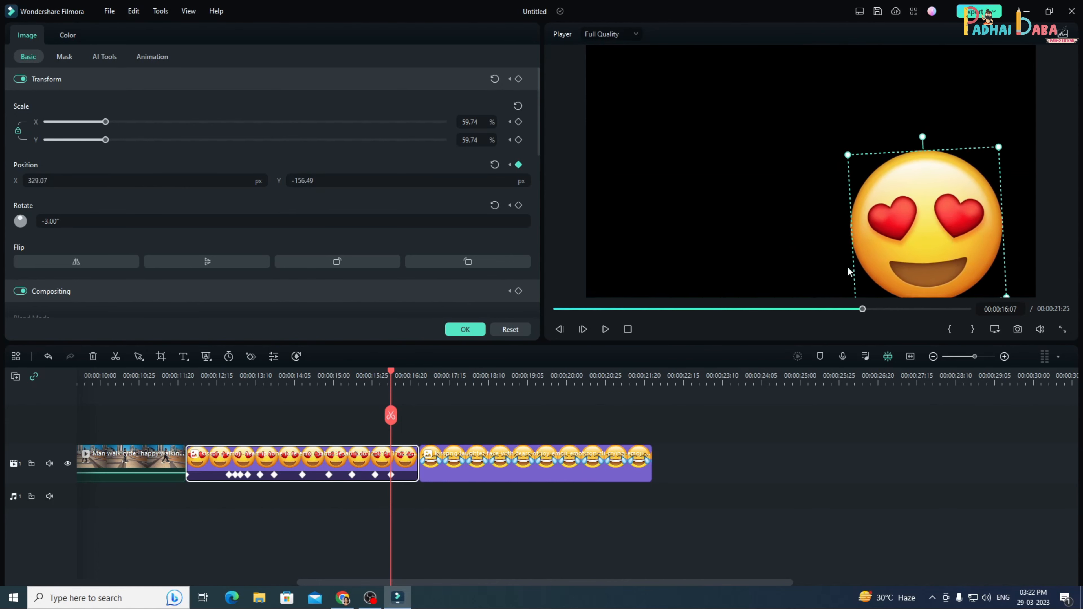
left_click_drag(392, 372, 406, 371)
left_click_drag(947, 238, 829, 184)
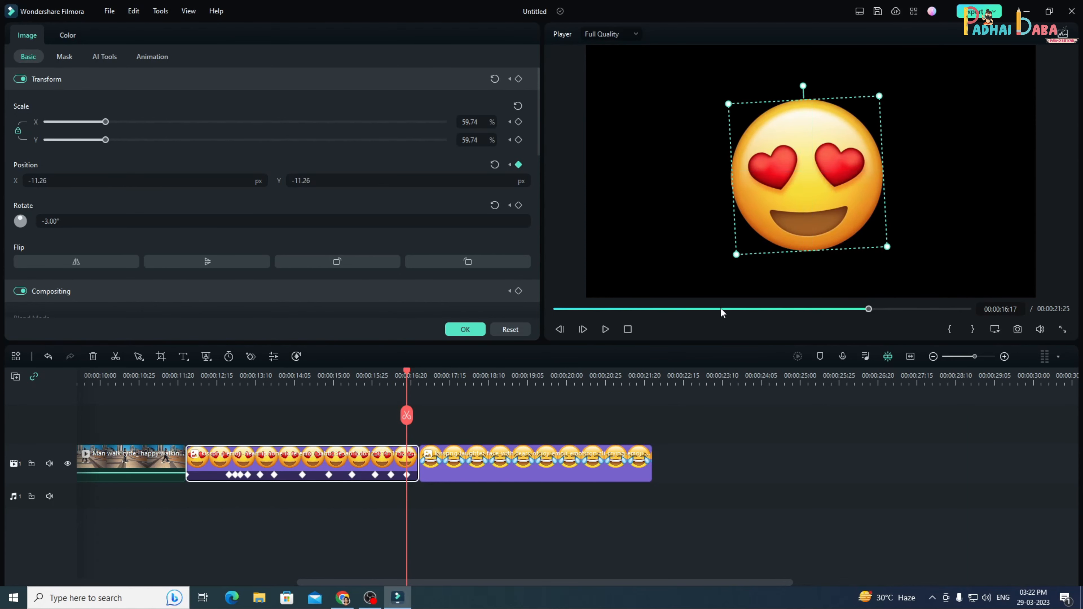
Keyframe a slight clockwise change to the heart-eyes emoji's rotation at 00:00:16:22.
left_click_drag(406, 371, 414, 372)
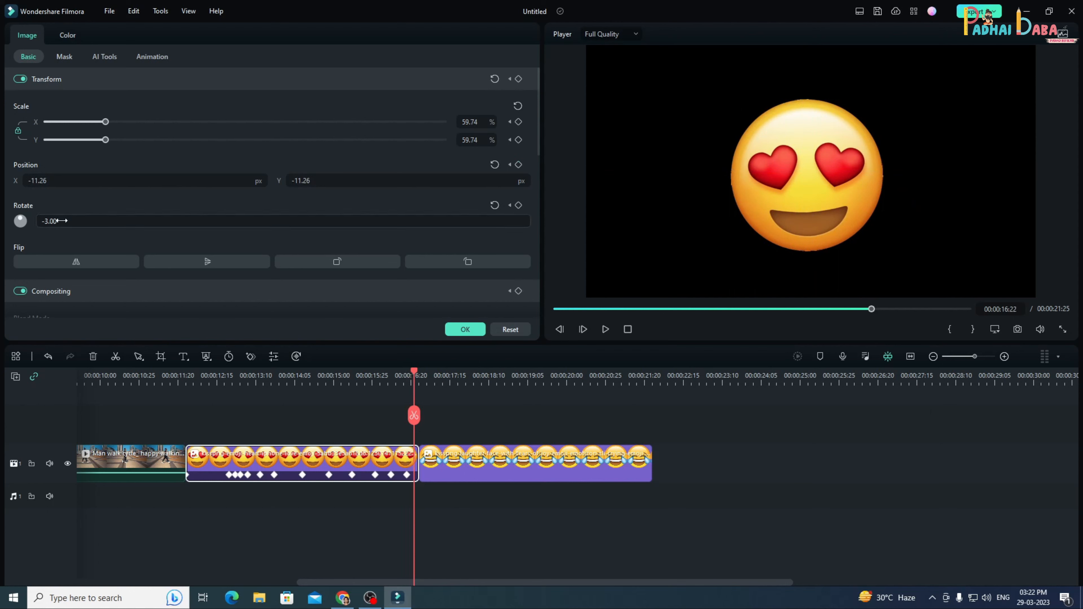
mouse_move(65, 221)
left_mouse_down()
mouse_move(83, 220)
mouse_move(67, 221)
left_mouse_up()
Apply the heart-eyes emoji's settings and play the timeline from just before the emoji to review its animation.
left_click_drag(413, 374, 184, 375)
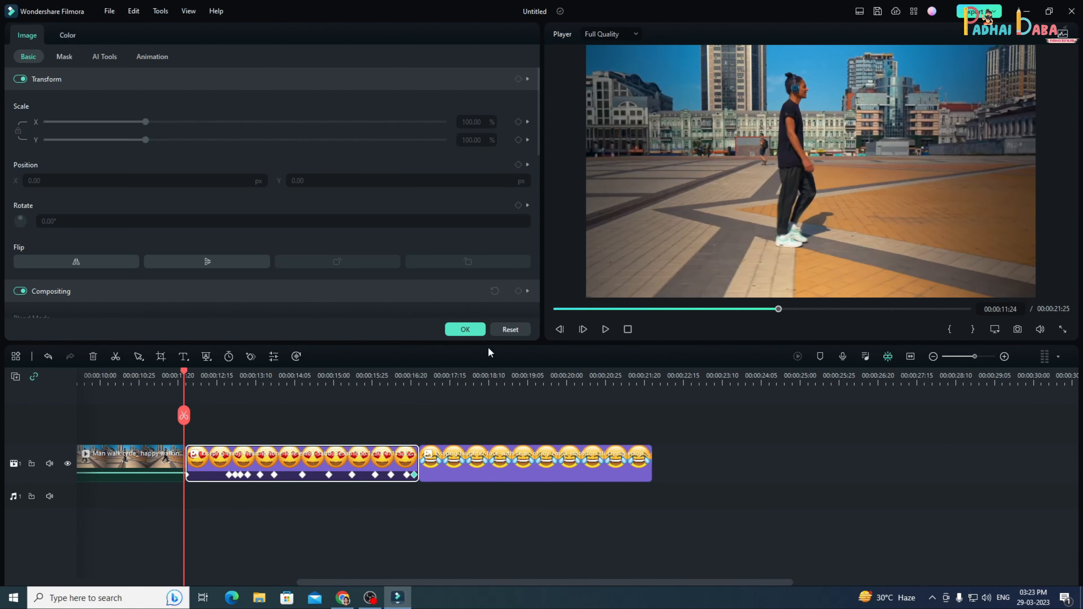
left_click(464, 330)
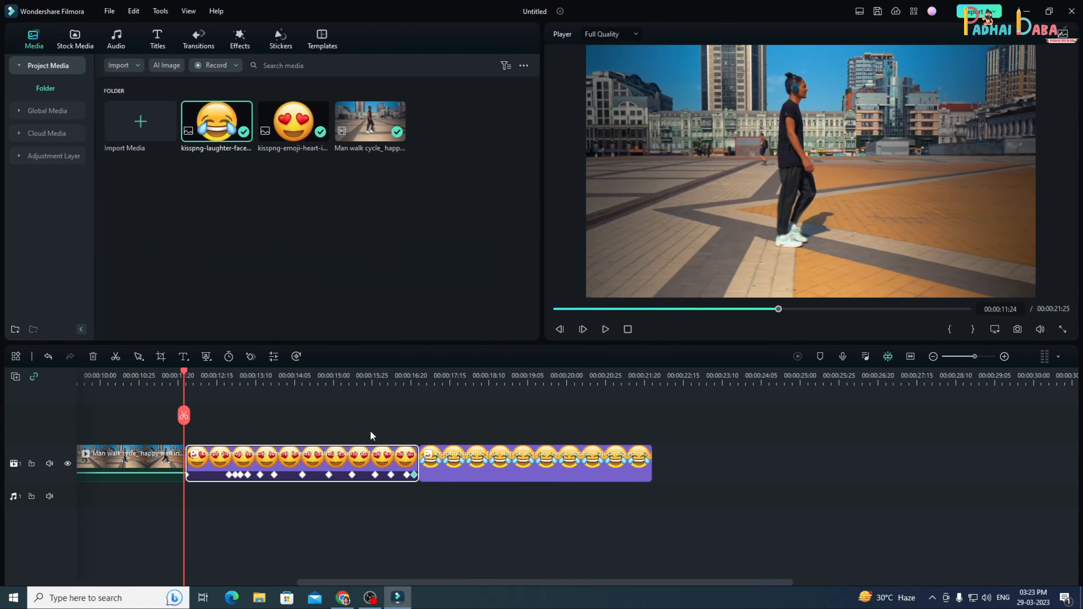
left_click(604, 329)
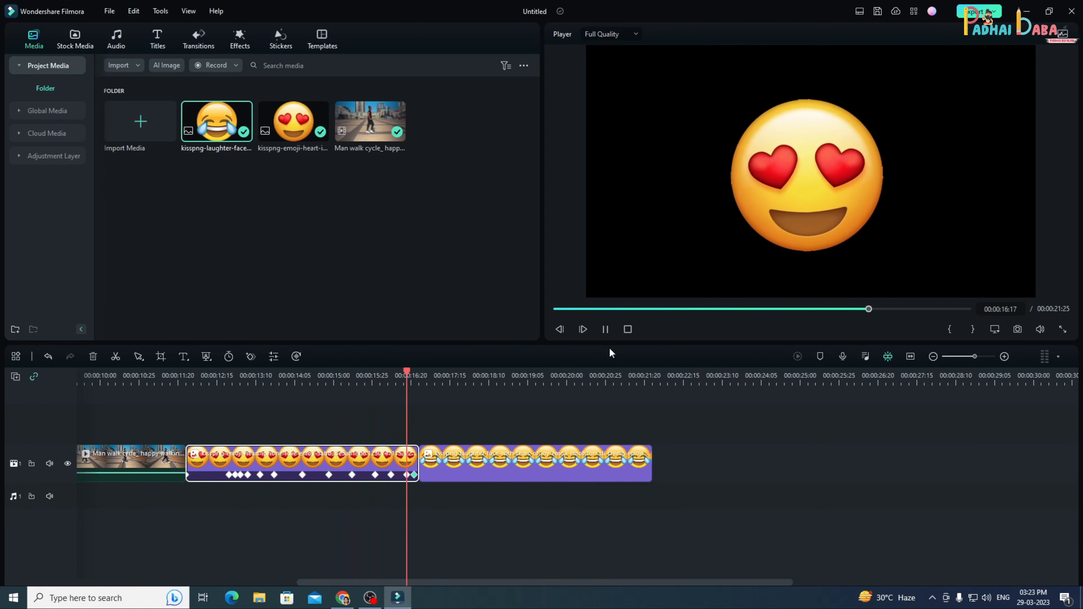
key("space")
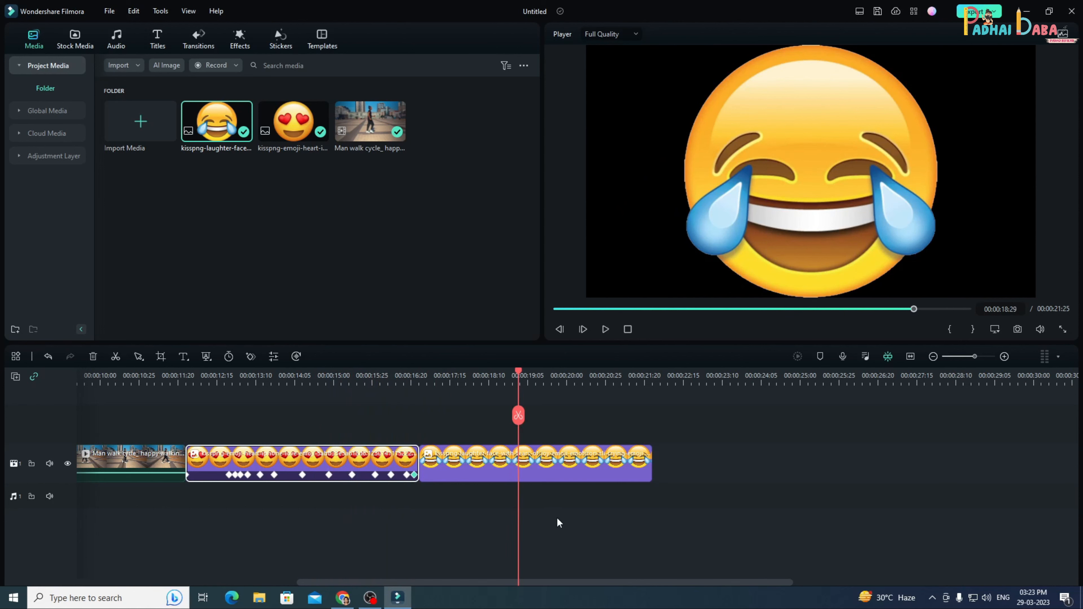